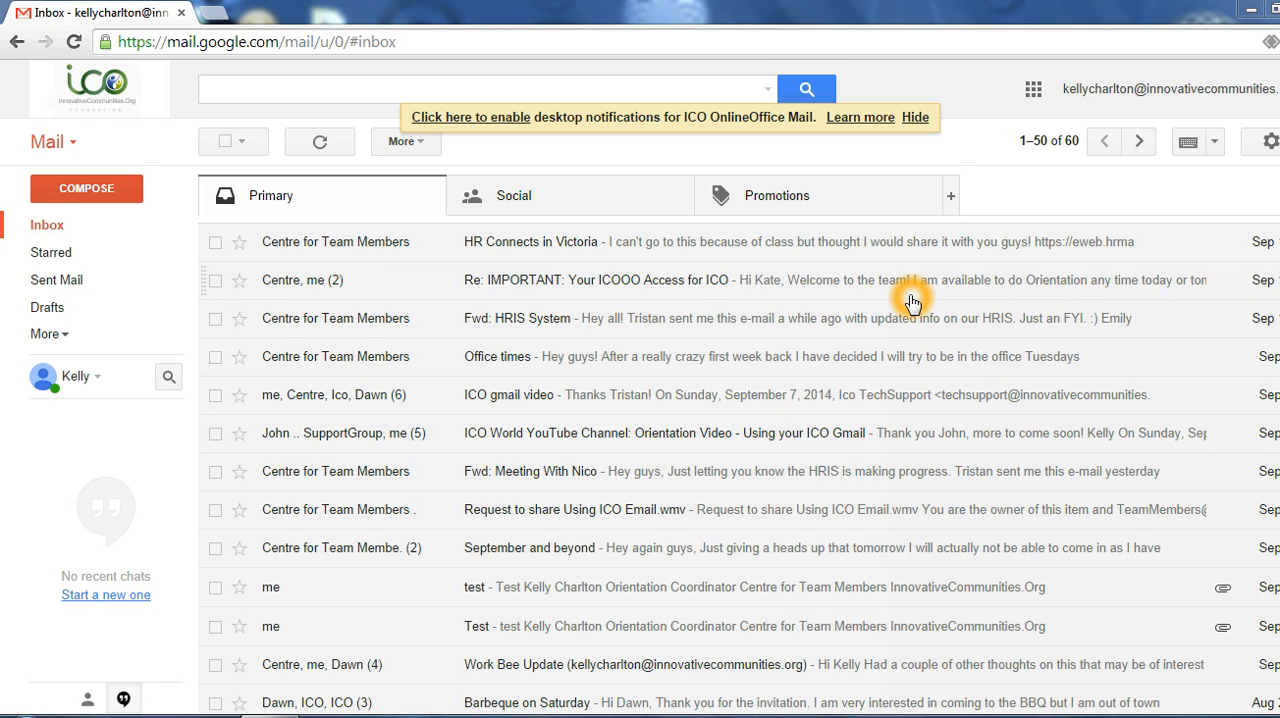
# Step: Open Google Drive from the mail inbox and show the My Drive file list
pyautogui.click(1034, 92)
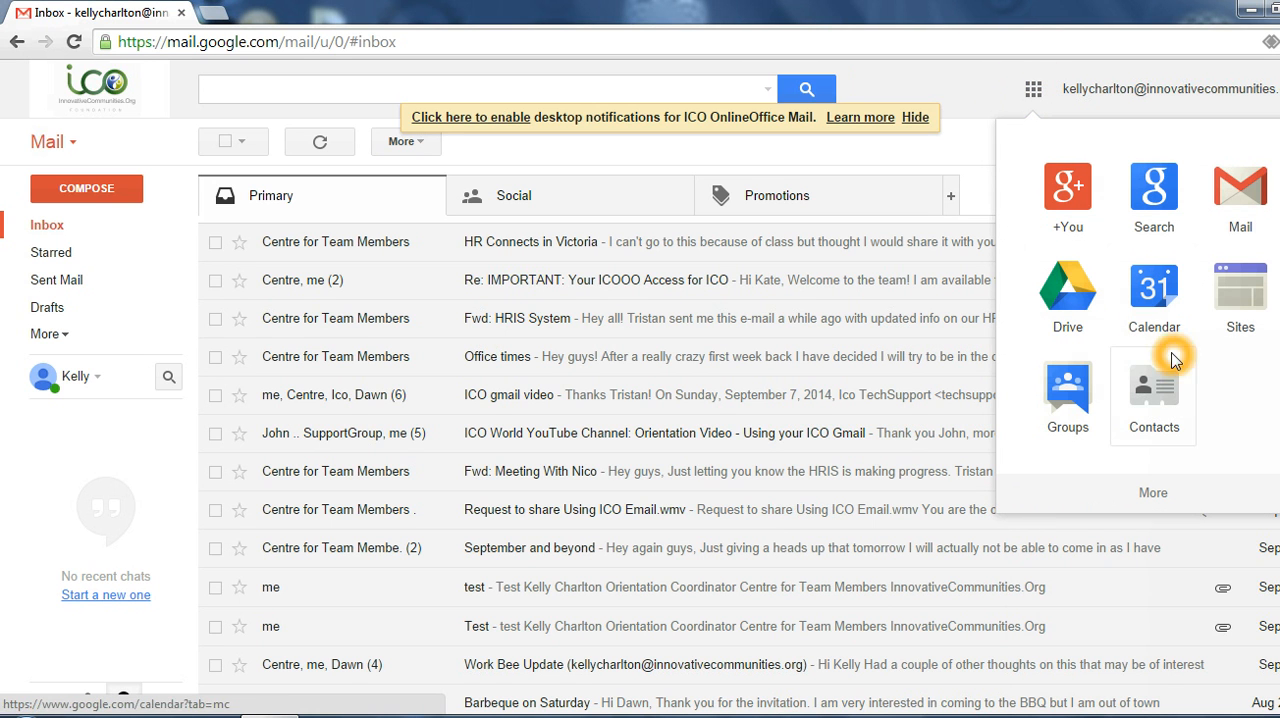
pyautogui.click(1062, 292)
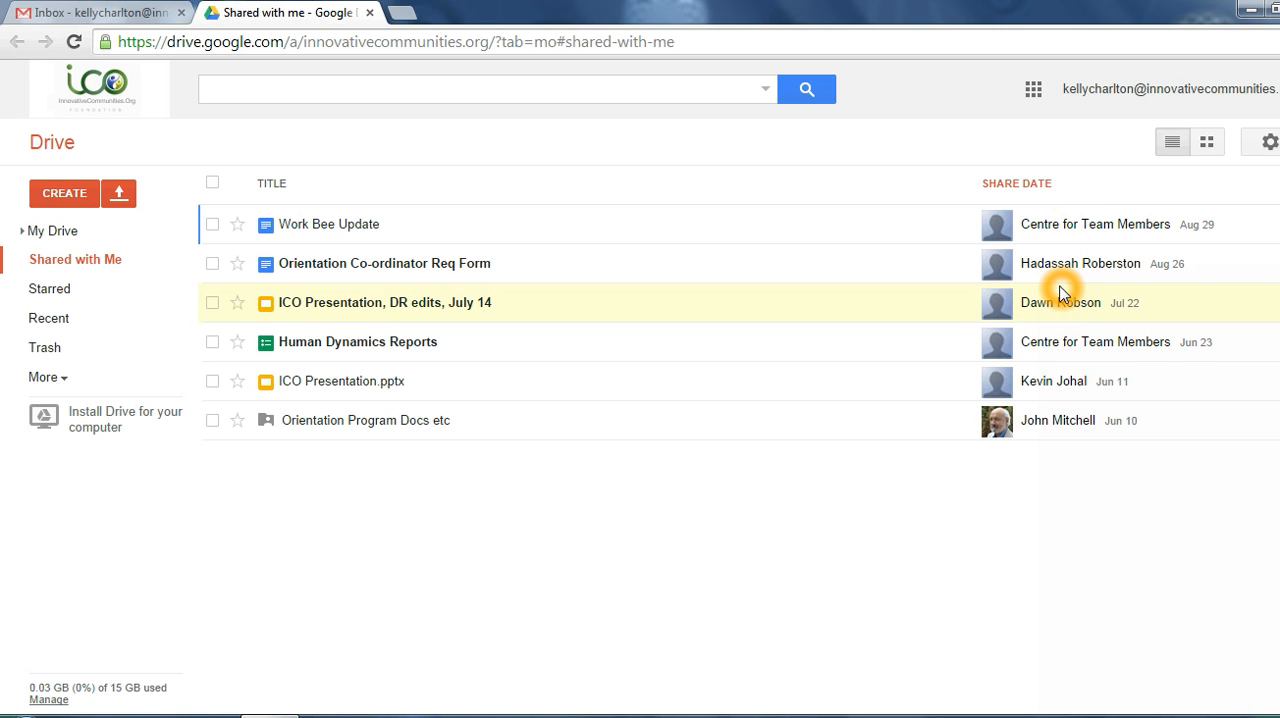
pyautogui.click(829, 317)
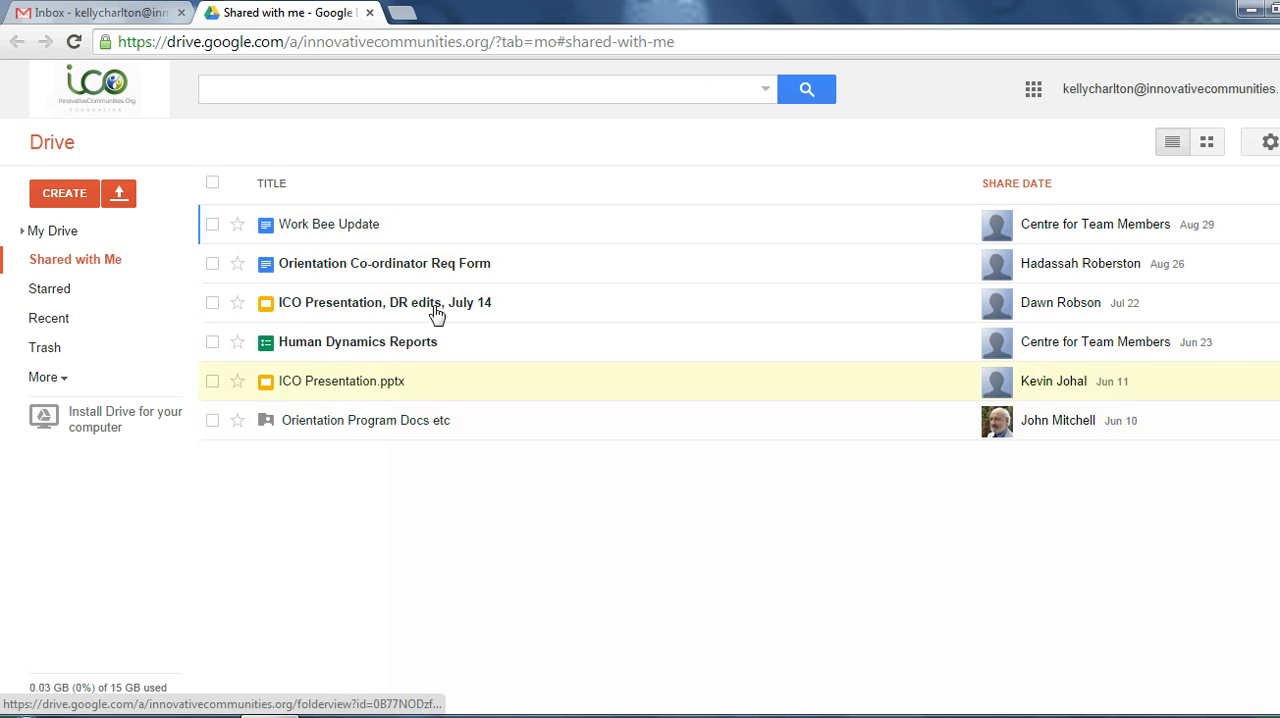
pyautogui.click(76, 236)
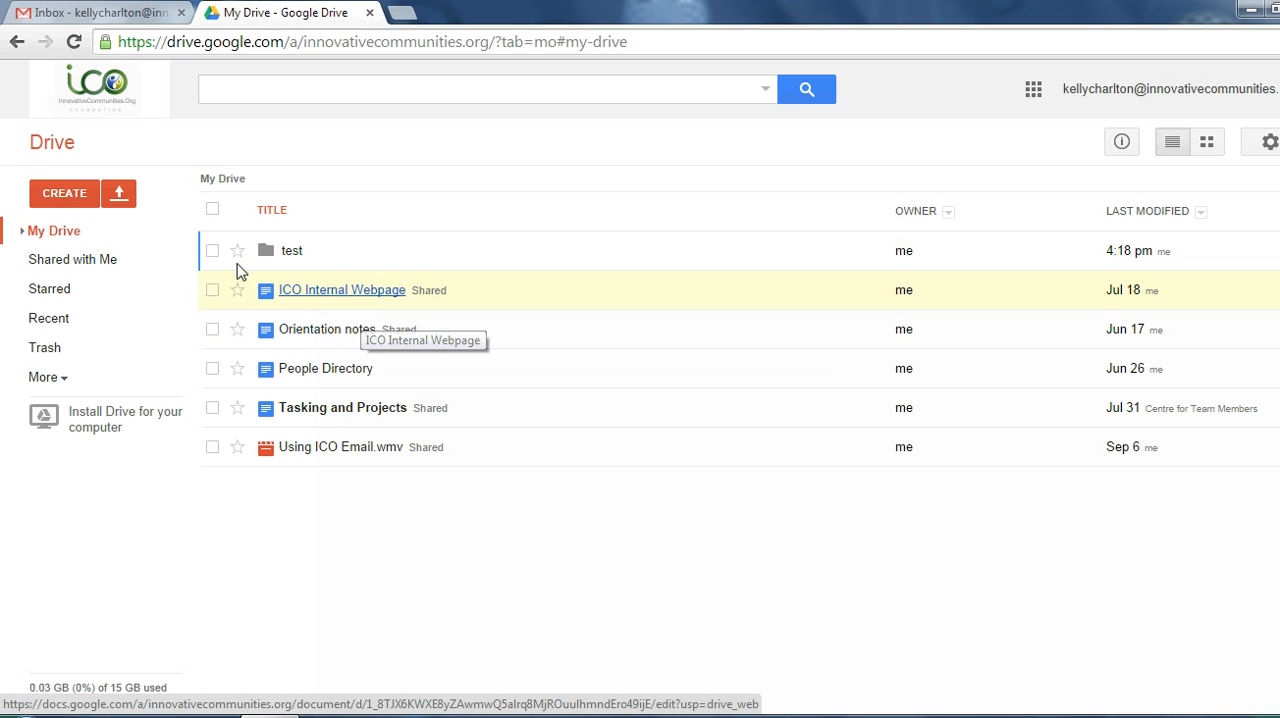
# Step: Create a new folder named TEST 2 in My Drive
pyautogui.click(88, 200)
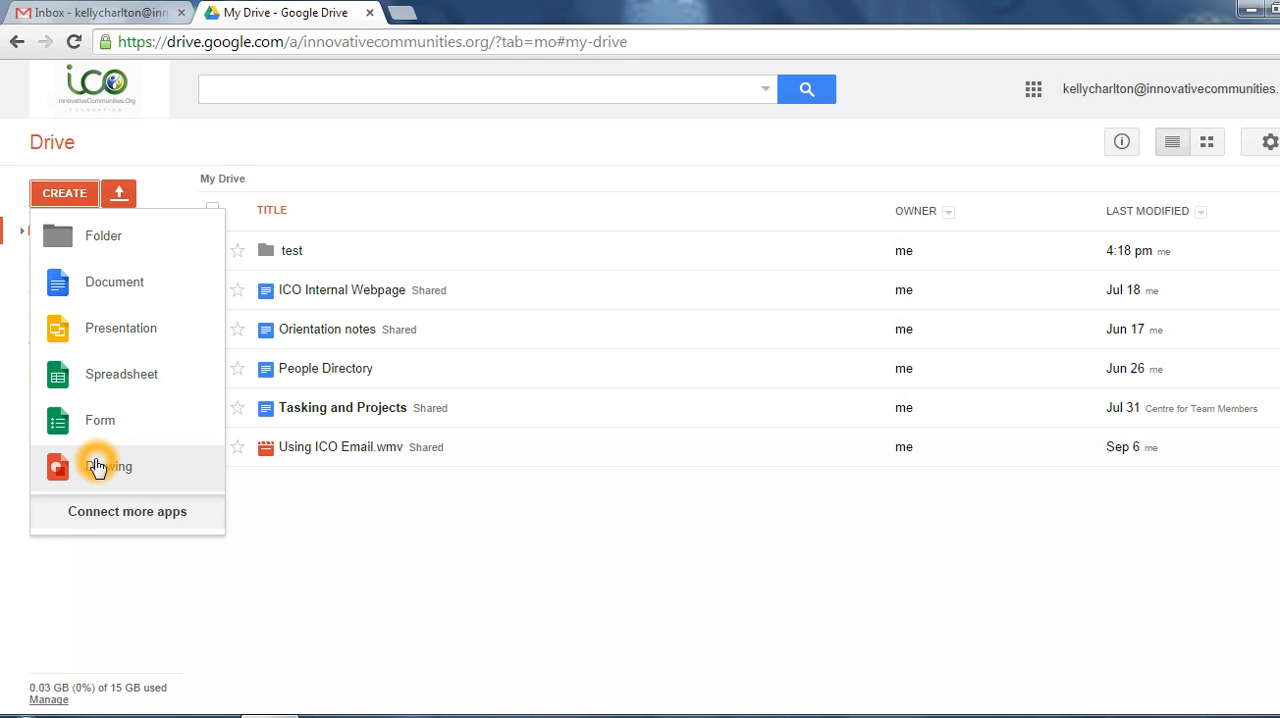
pyautogui.click(95, 245)
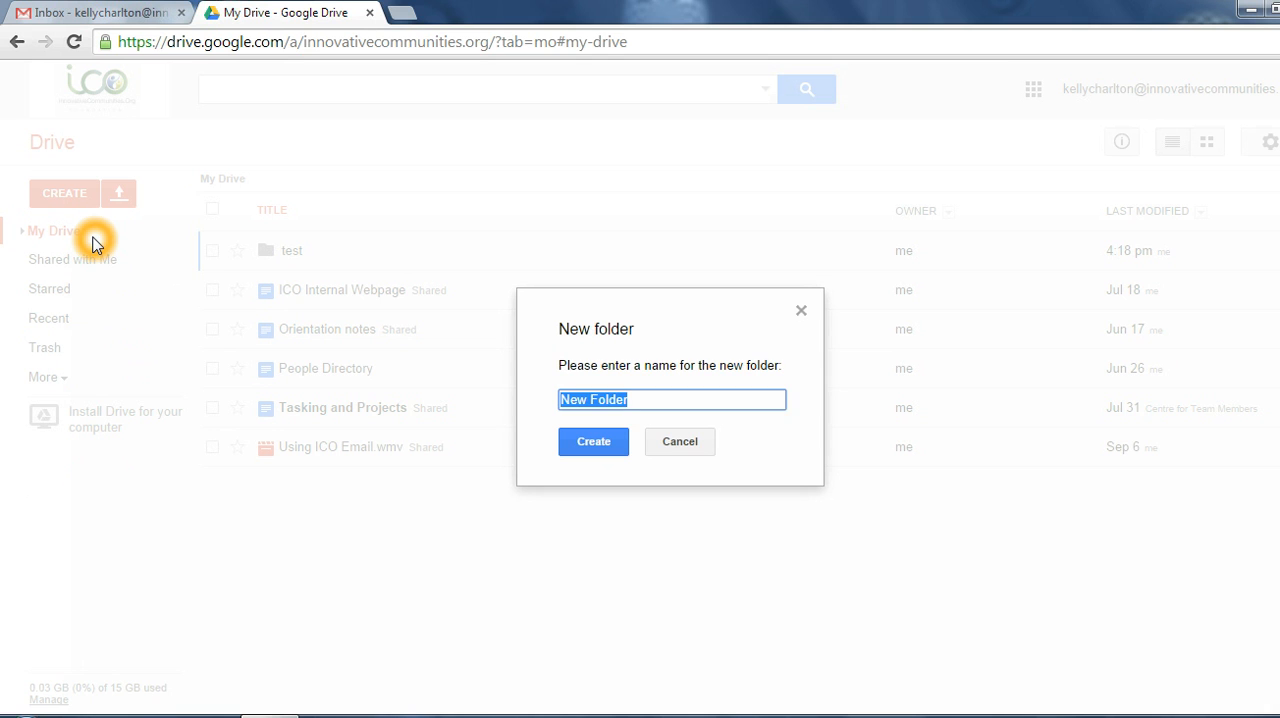
pyautogui.write('TEST 2')
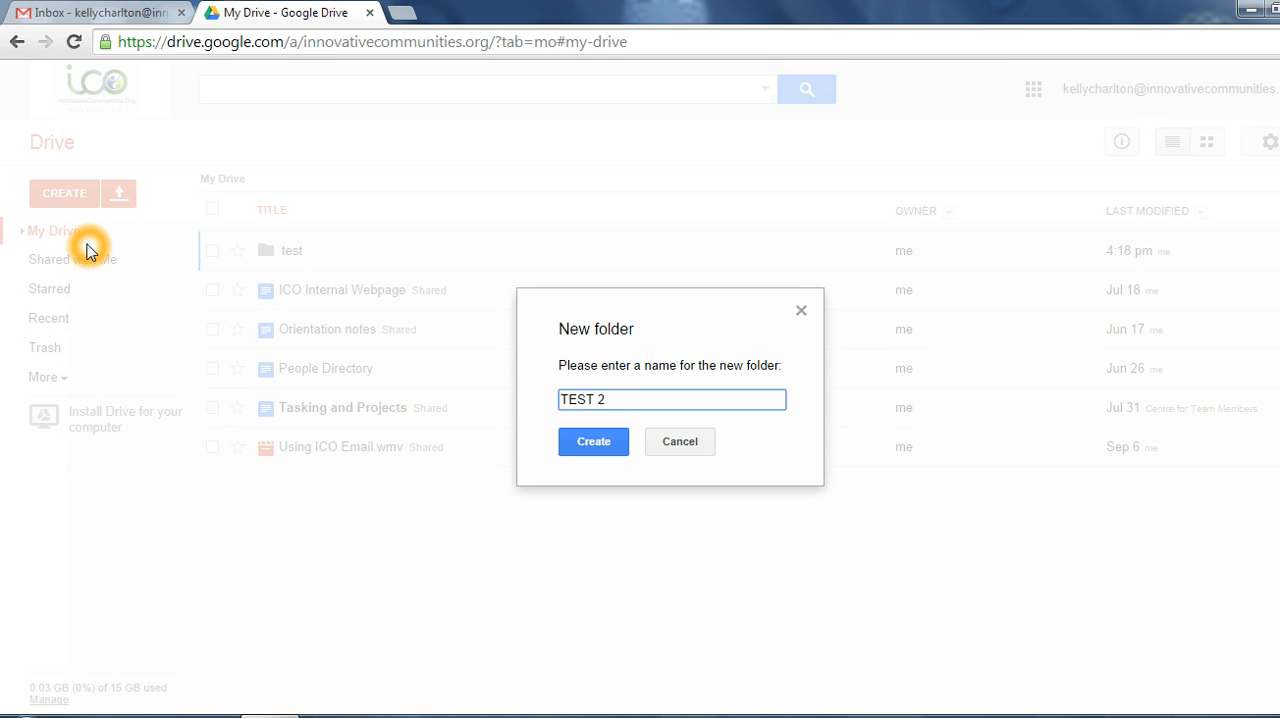
pyautogui.click(575, 447)
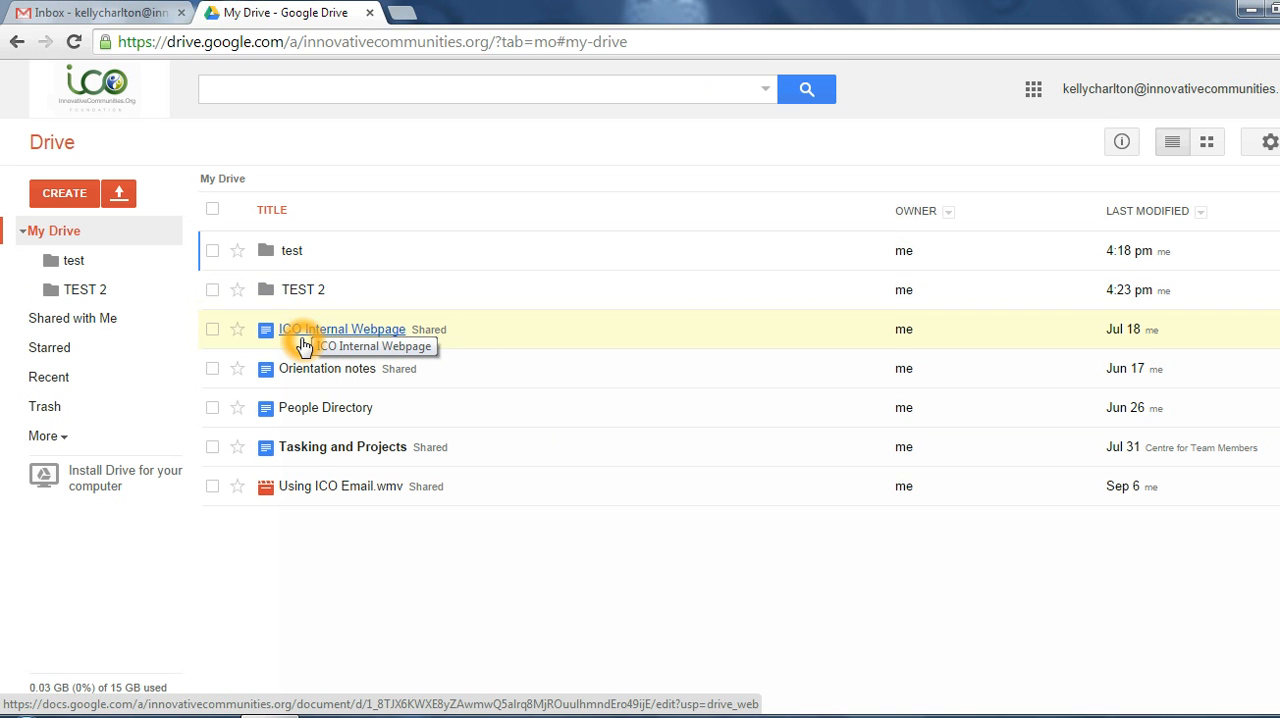
# Step: Move the ICO Internal Webpage document into the TEST 2 folder and open that folder to check its contents
pyautogui.moveTo(307, 338); pyautogui.dragTo(299, 293)
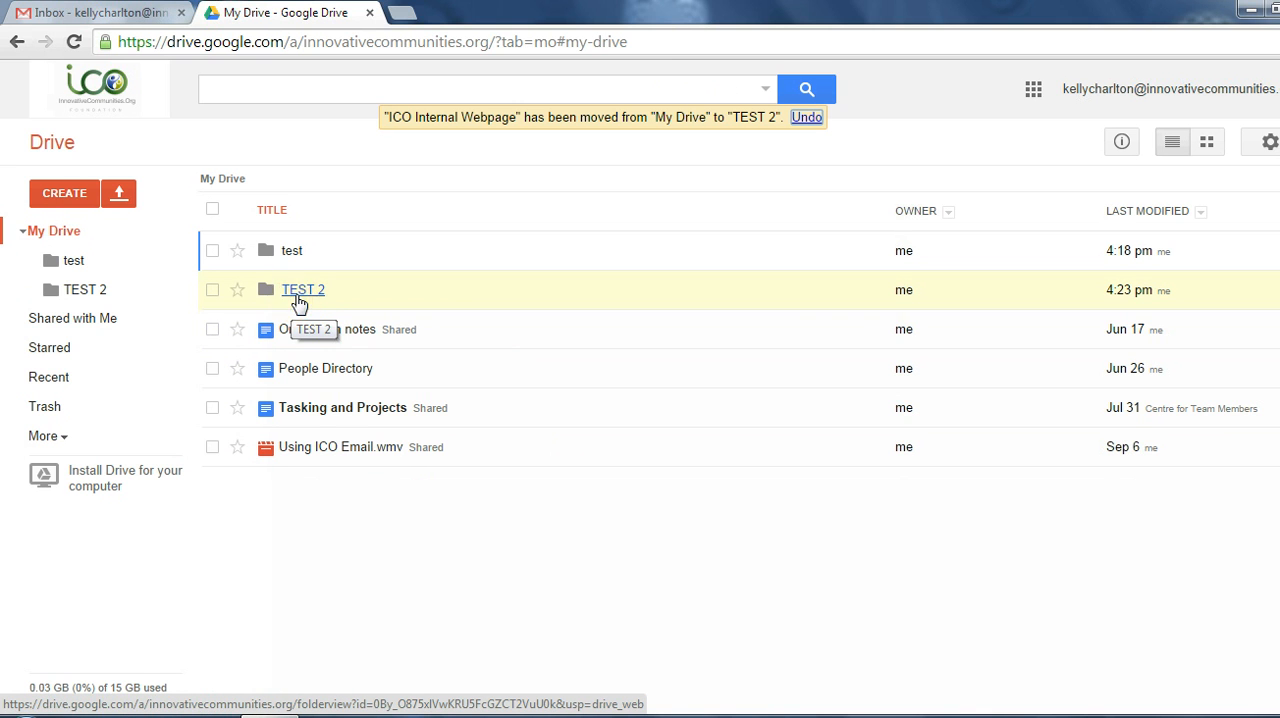
pyautogui.click(297, 301)
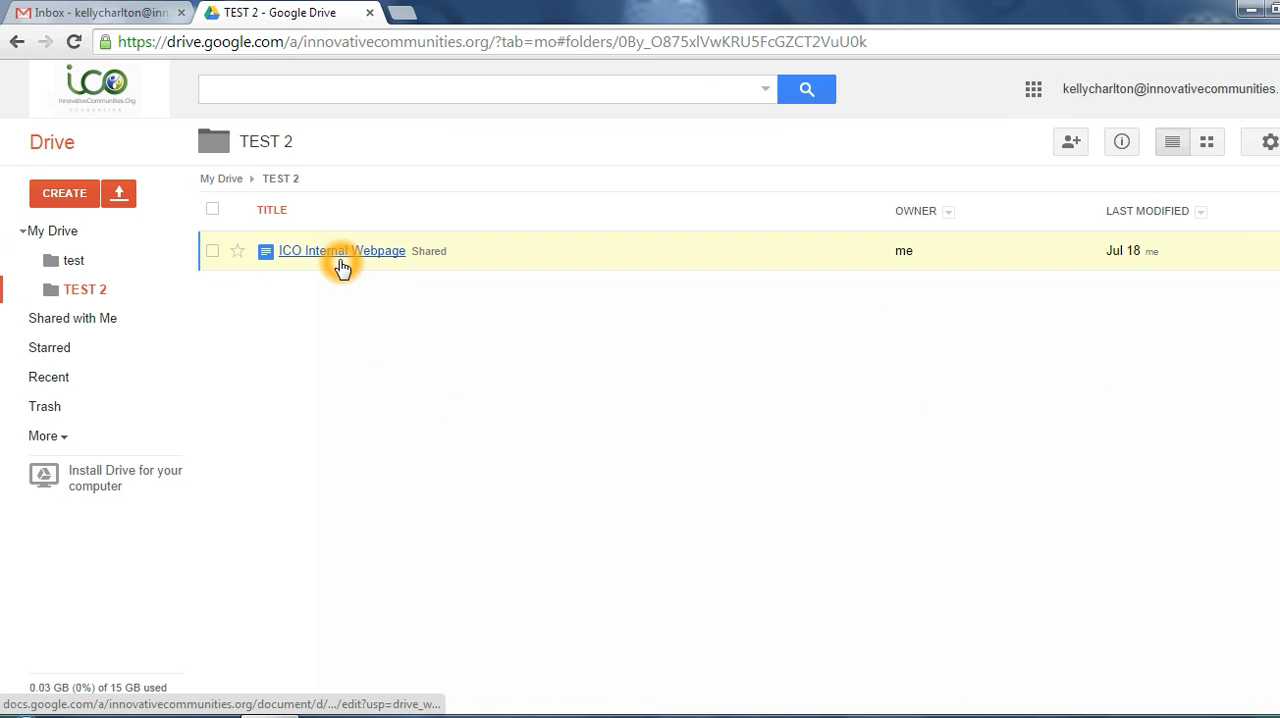
pyautogui.click(314, 258)
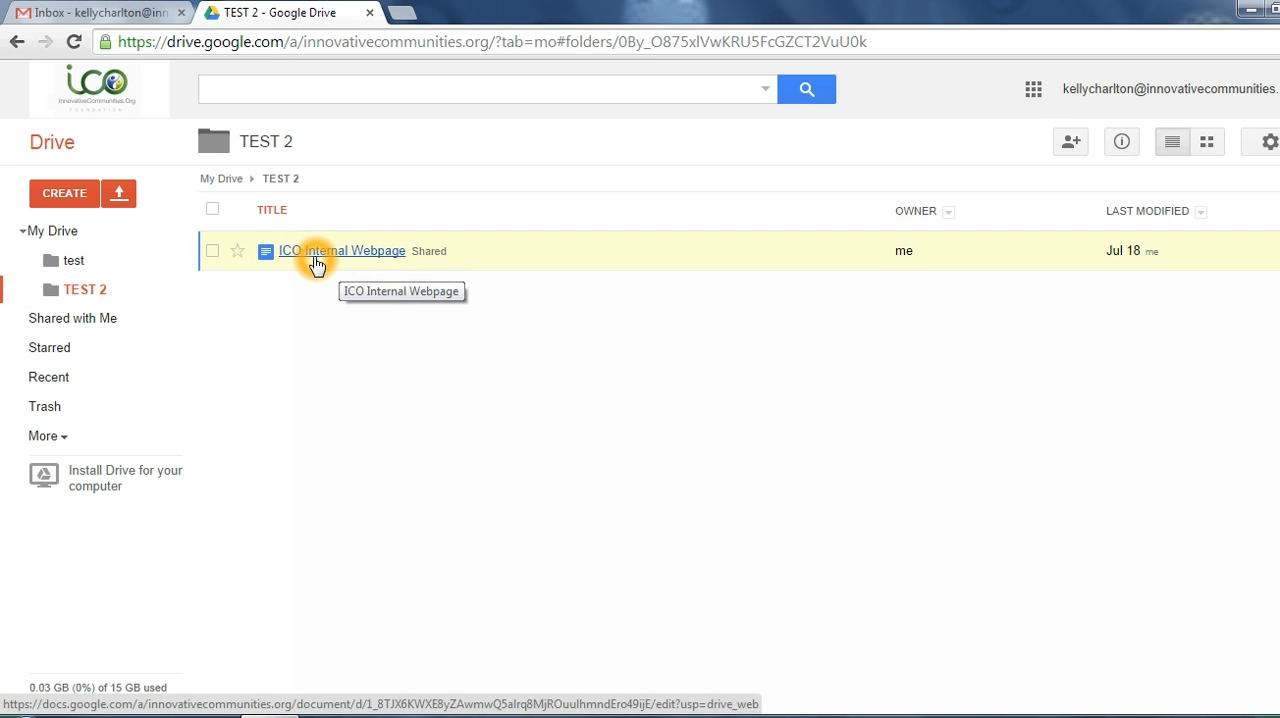
# Step: Return from the TEST 2 folder to the My Drive file list
pyautogui.click(67, 231)
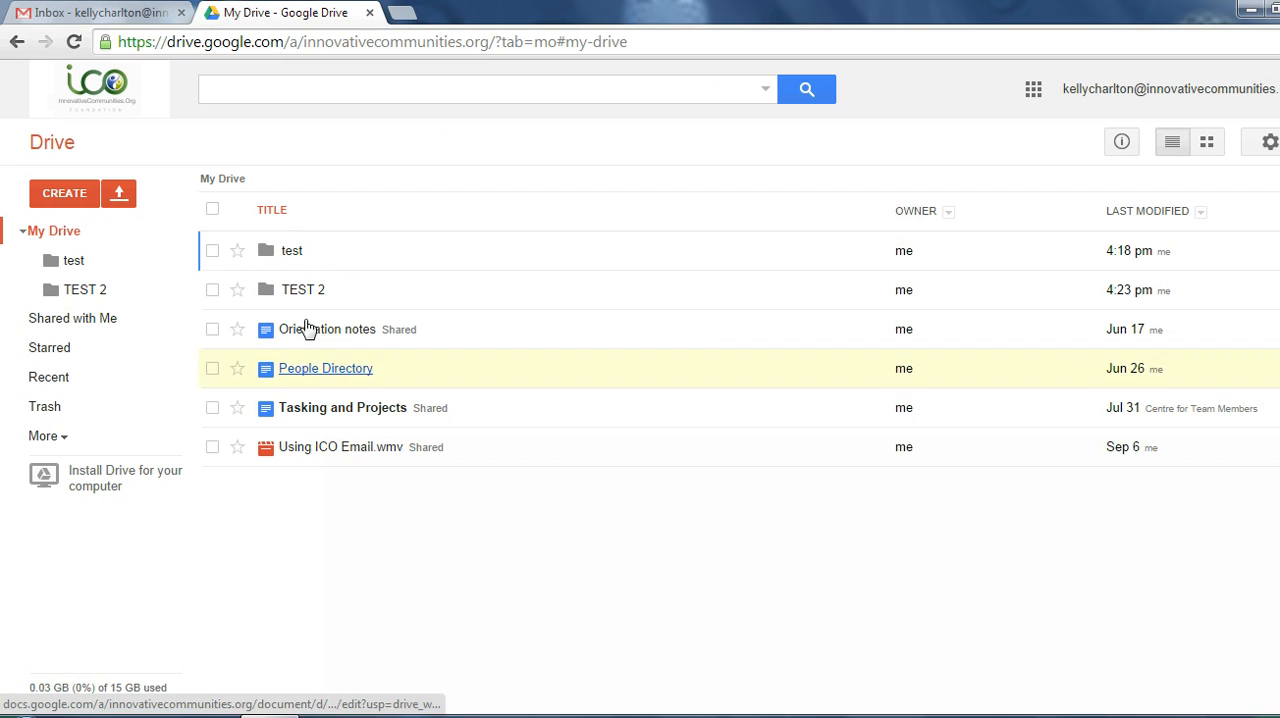
pyautogui.click(78, 244)
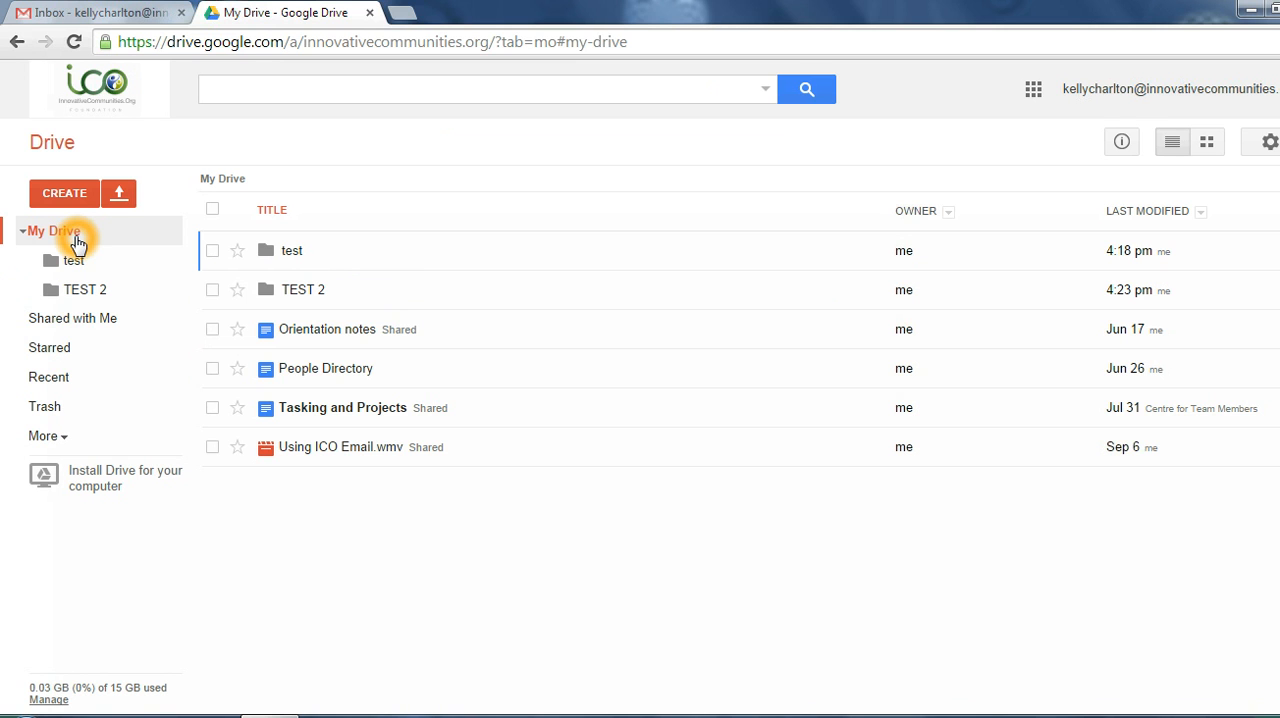
pyautogui.click(76, 238)
pyautogui.click(50, 242)
pyautogui.click(52, 243)
# Step: Create a new text document in My Drive and enter "TEXT" as its body
pyautogui.click(68, 187)
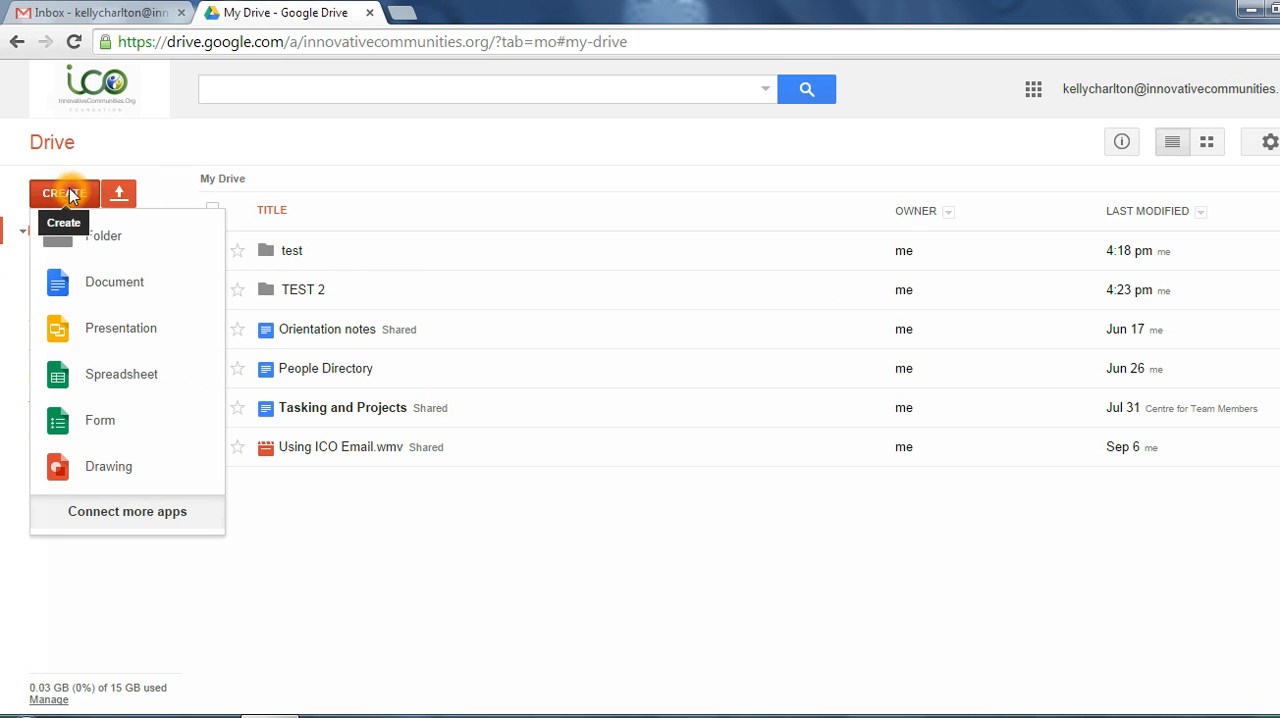
pyautogui.click(60, 283)
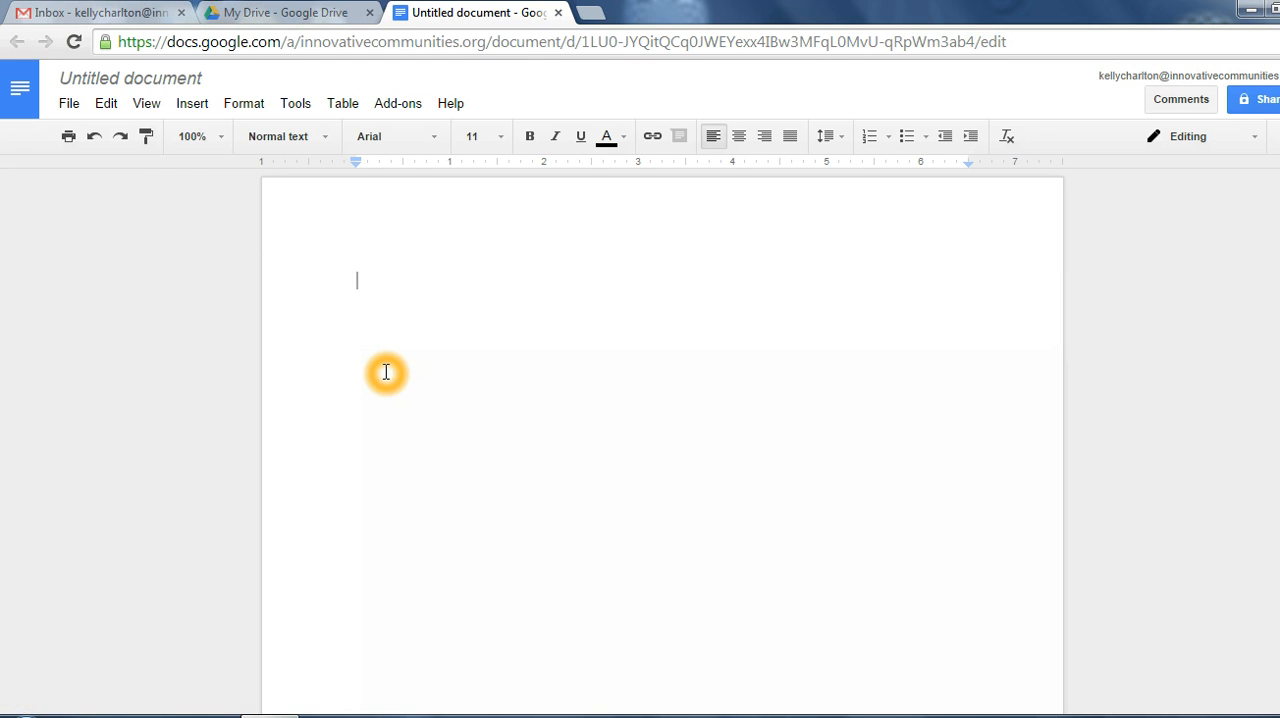
pyautogui.write('TS')
pyautogui.press('BackSpace')
pyautogui.write('EXT')
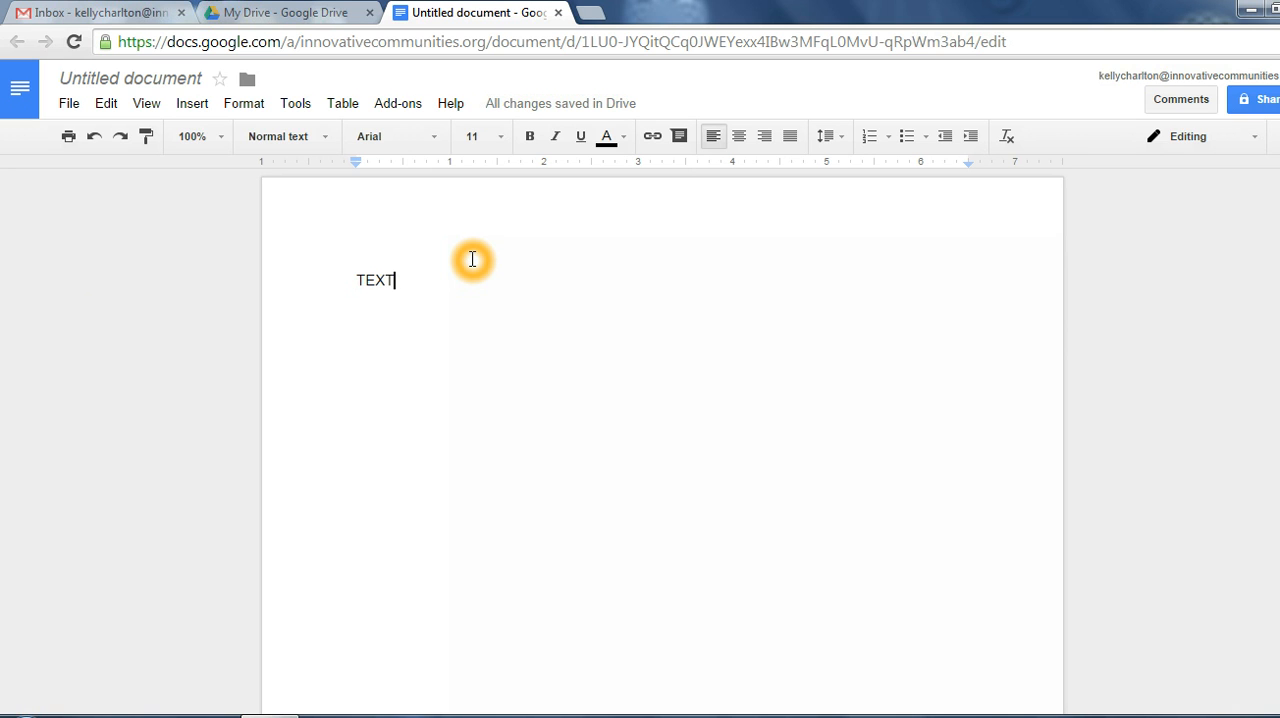
# Step: Rename the untitled document as TEST and close it
pyautogui.click(183, 88)
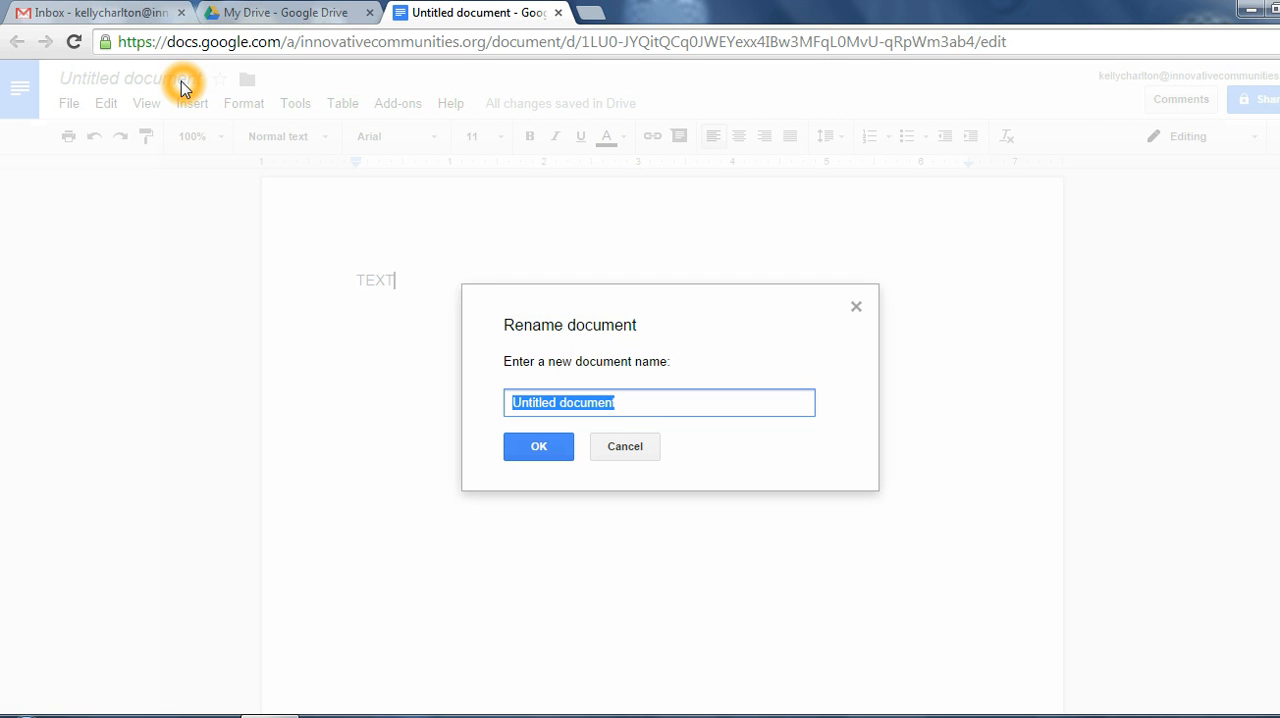
pyautogui.write('TEST')
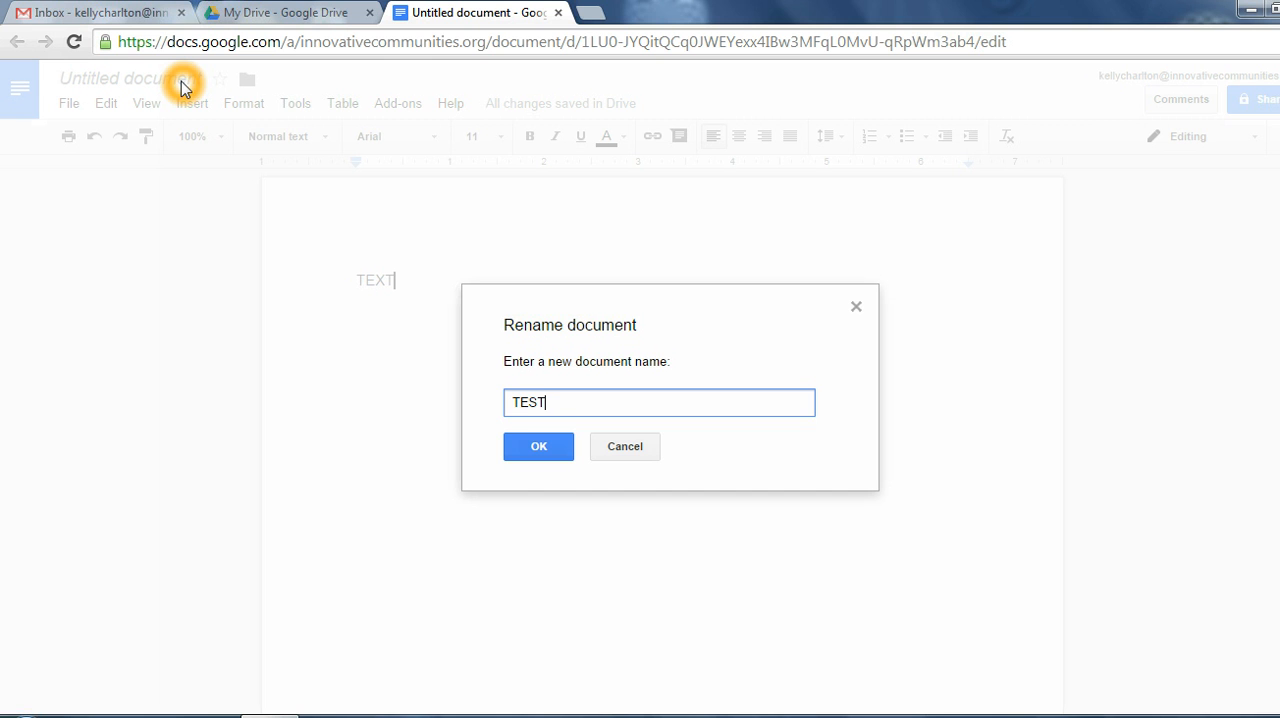
pyautogui.click(550, 446)
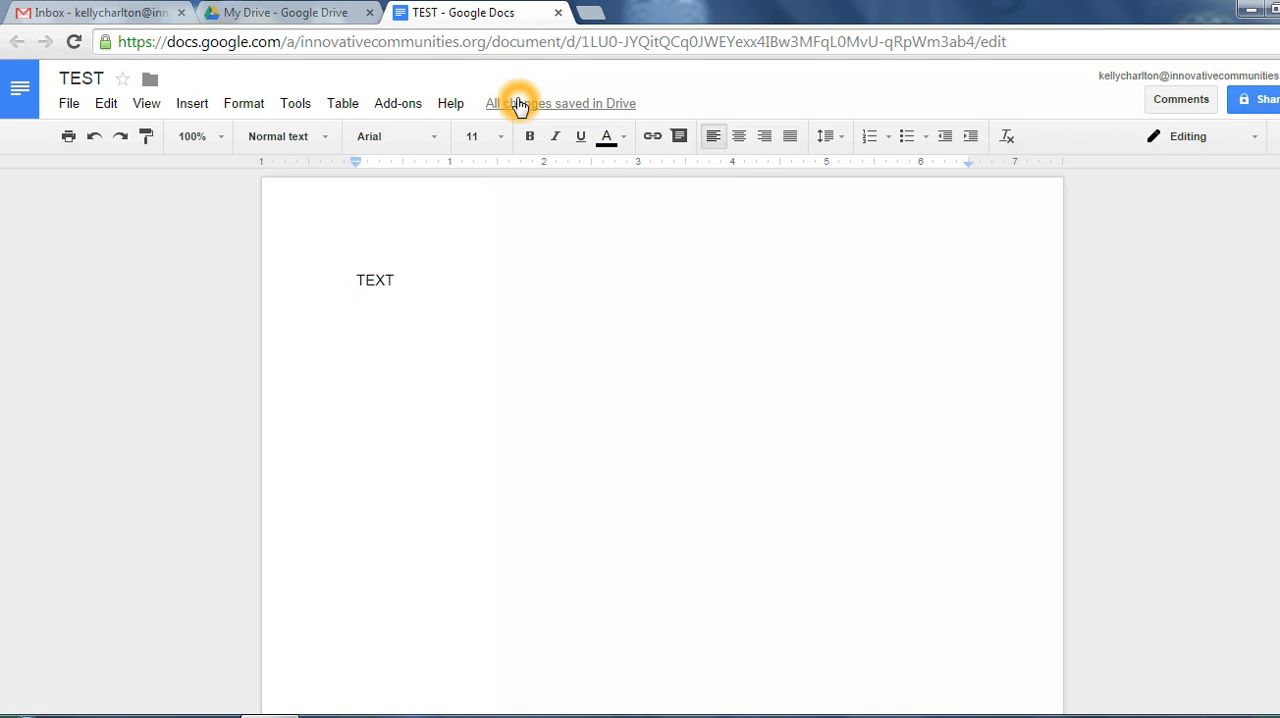
pyautogui.click(559, 14)
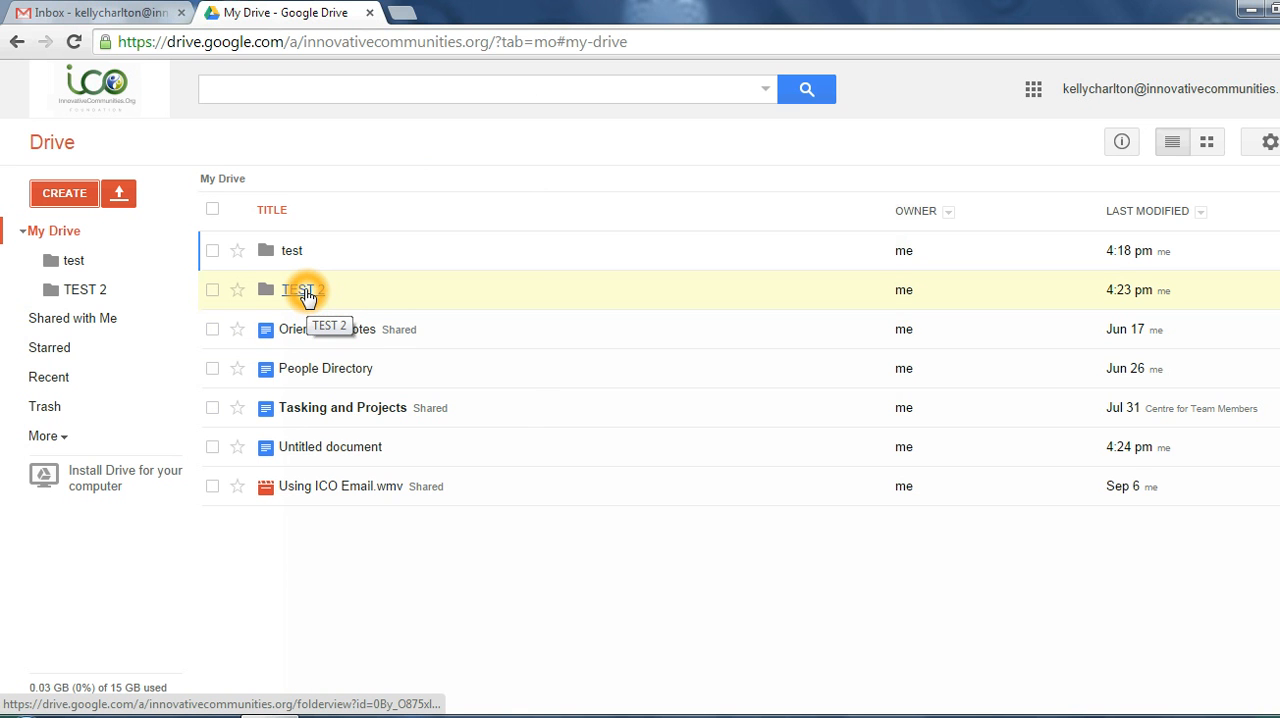
# Step: Reopen the TEST document from the My Drive file list
pyautogui.click(302, 447)
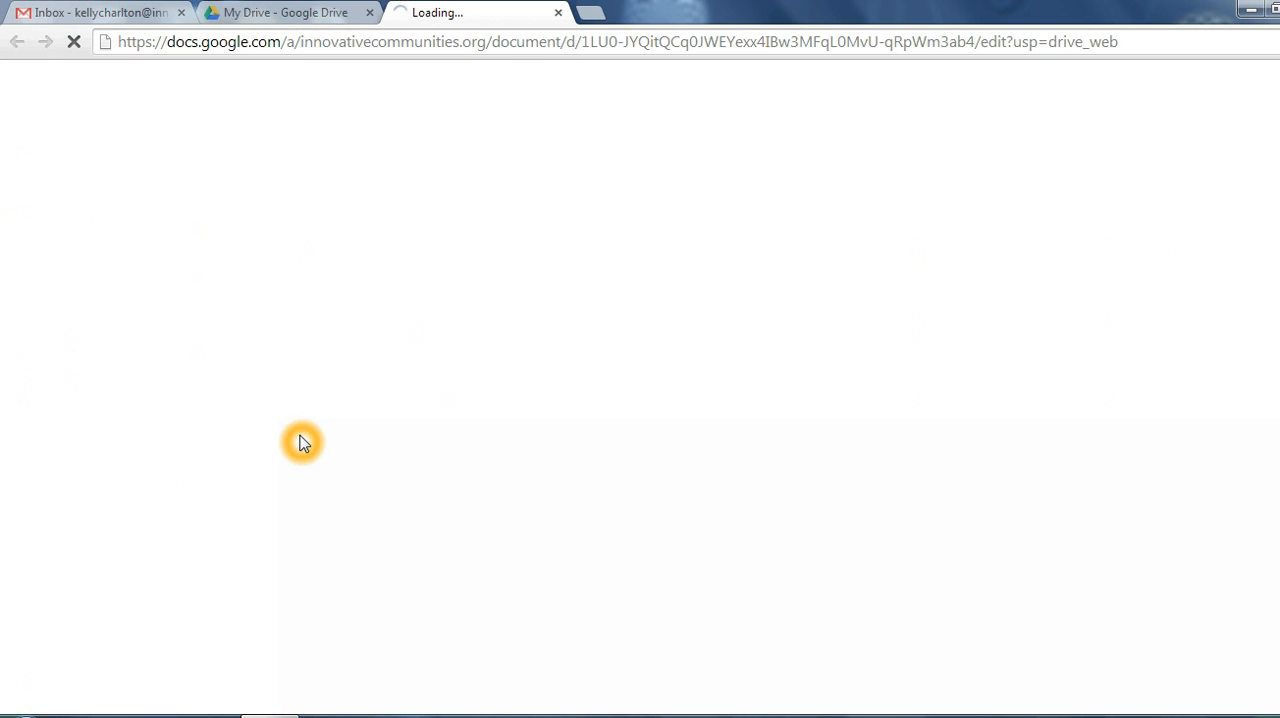
pyautogui.click(329, 12)
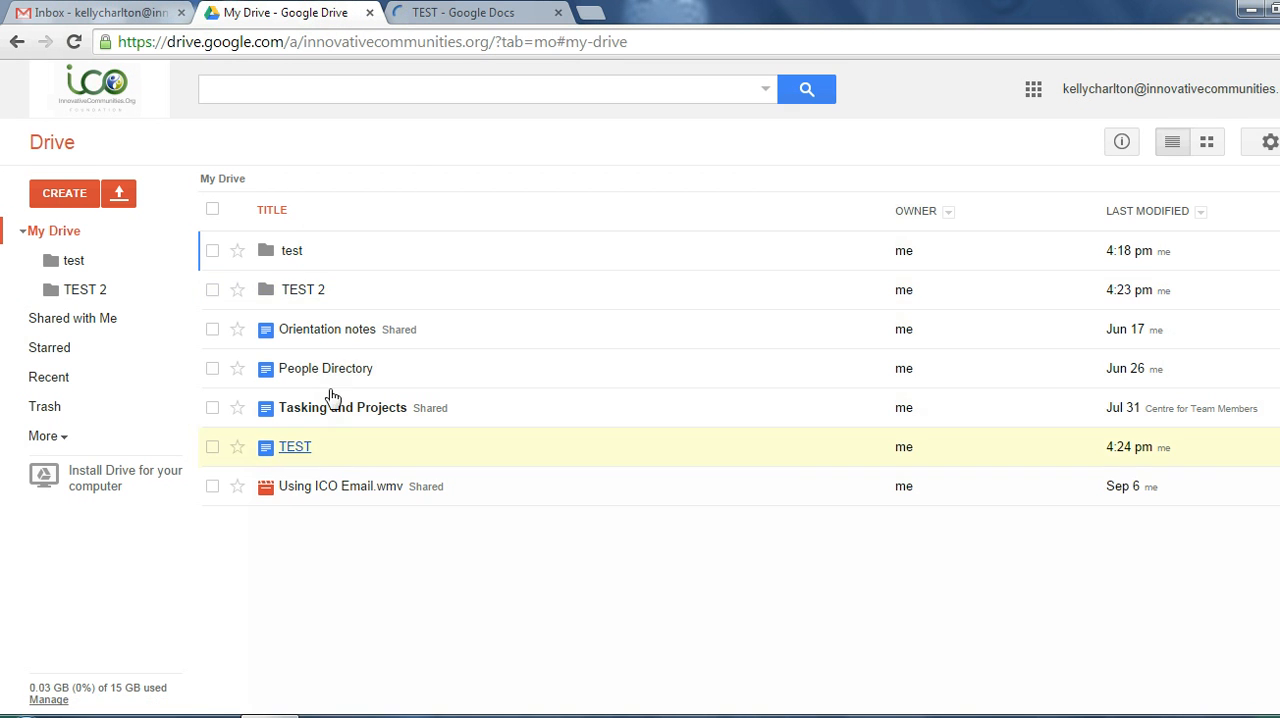
pyautogui.click(410, 150)
pyautogui.click(353, 222)
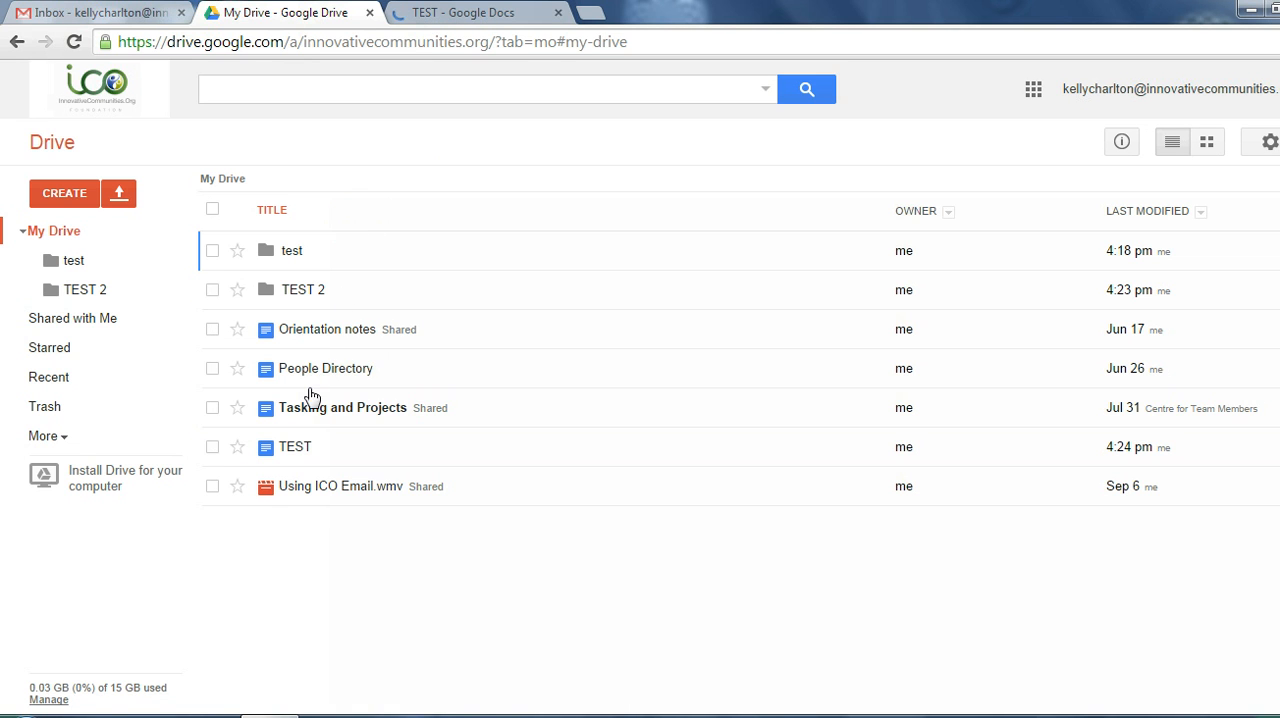
pyautogui.click(295, 446)
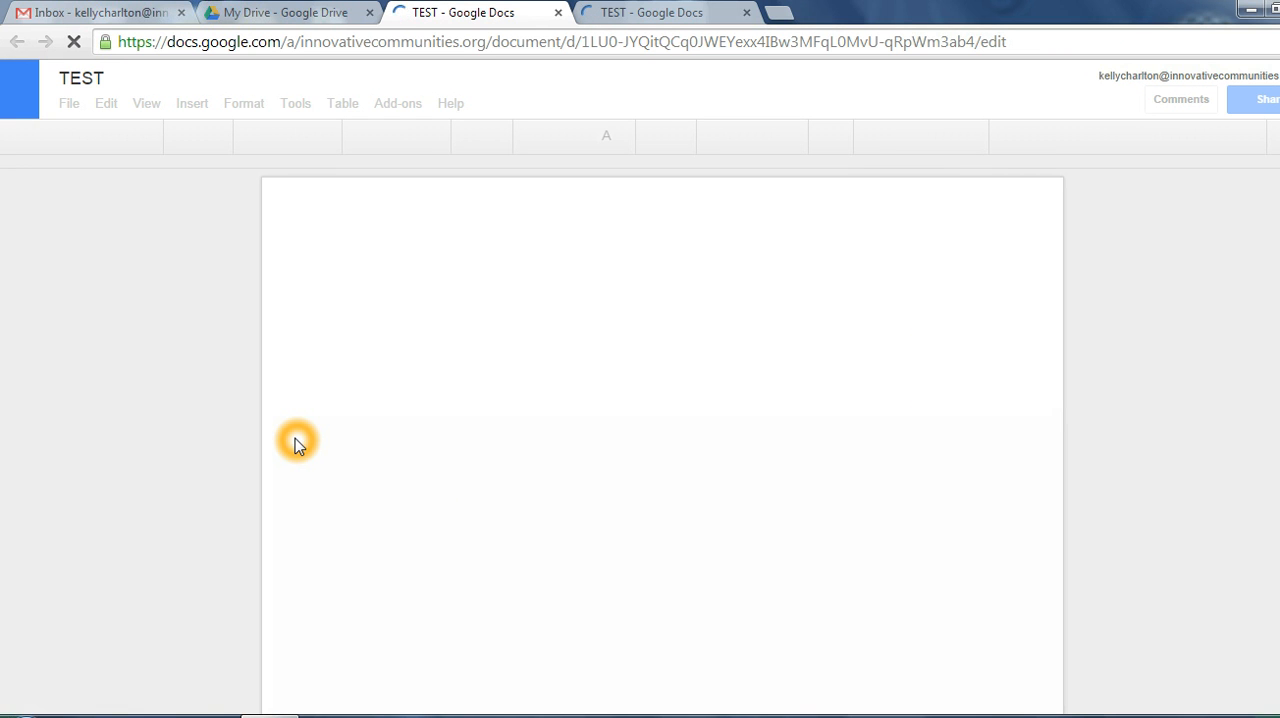
pyautogui.click(411, 455)
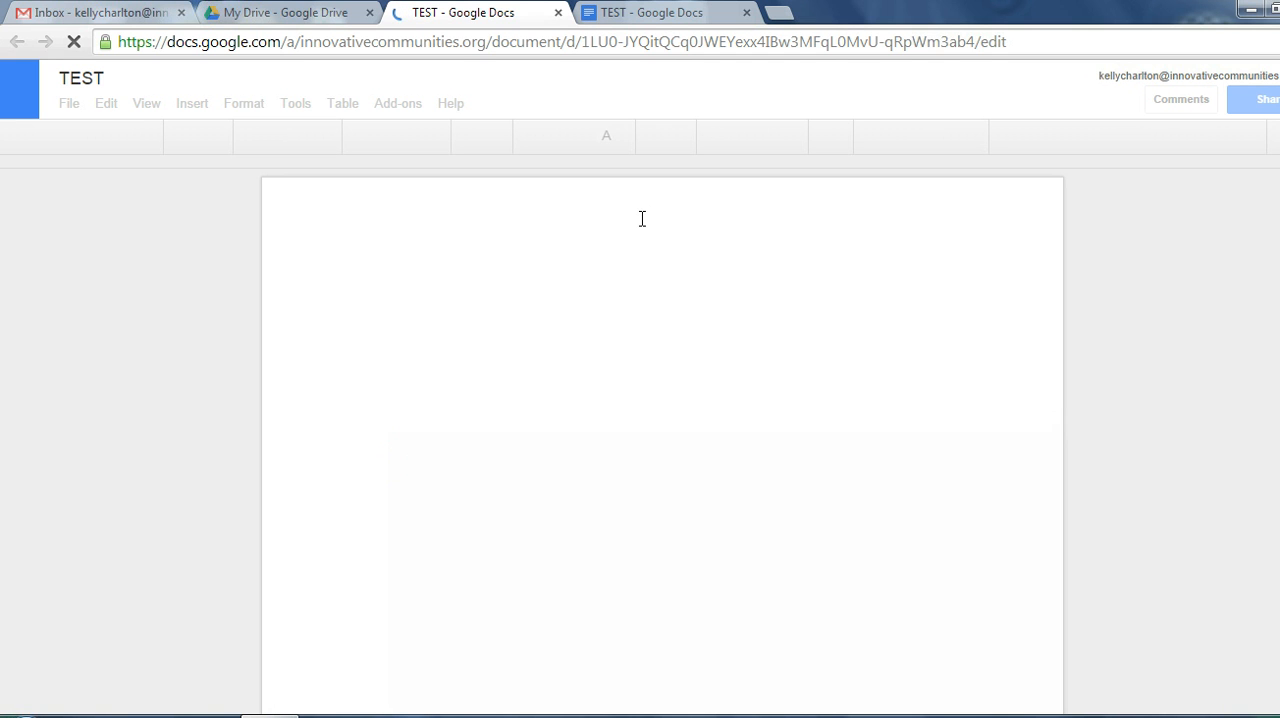
pyautogui.click(680, 102)
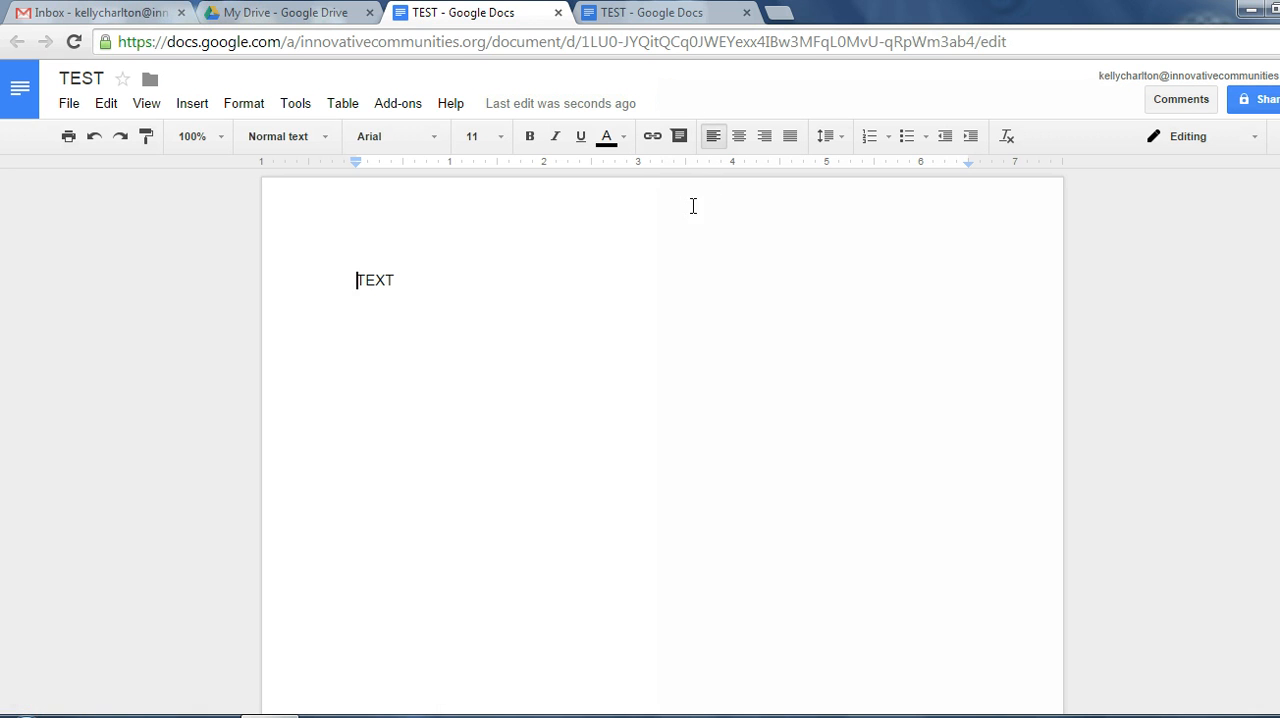
pyautogui.click(640, 257)
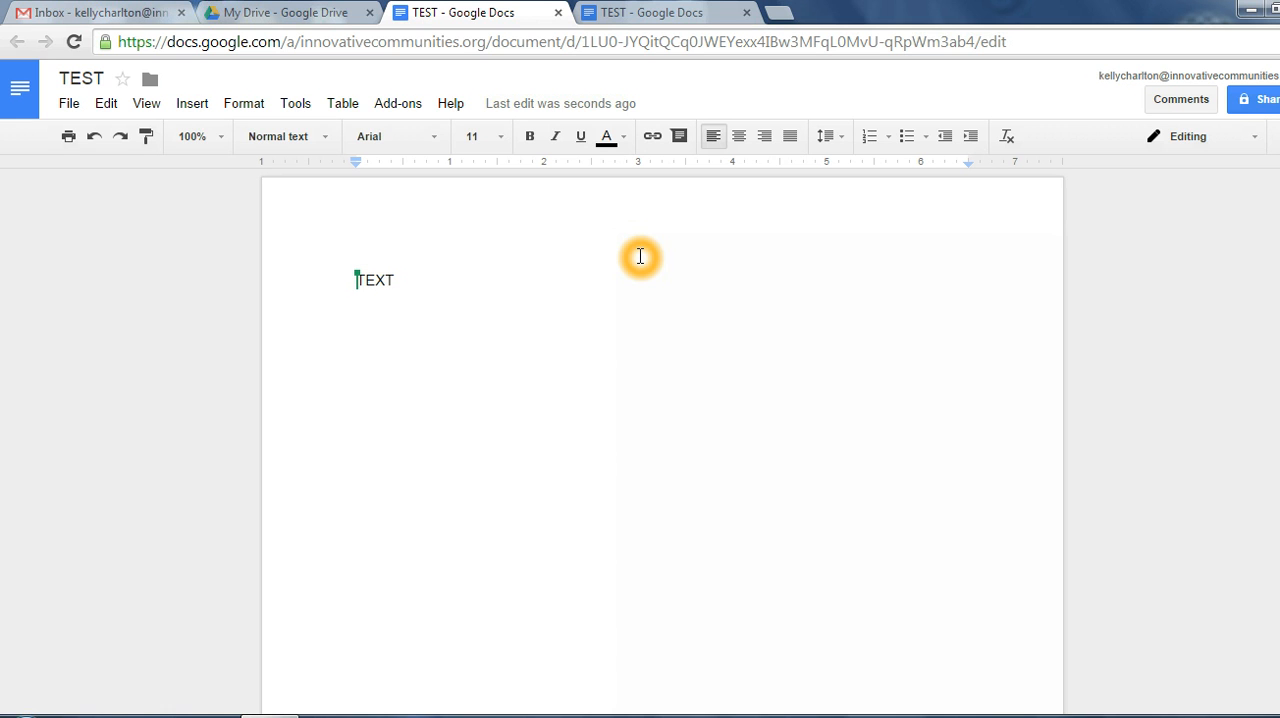
# Step: Open the TEST document's sharing settings and start an invitation for people to collaborate
pyautogui.click(1258, 104)
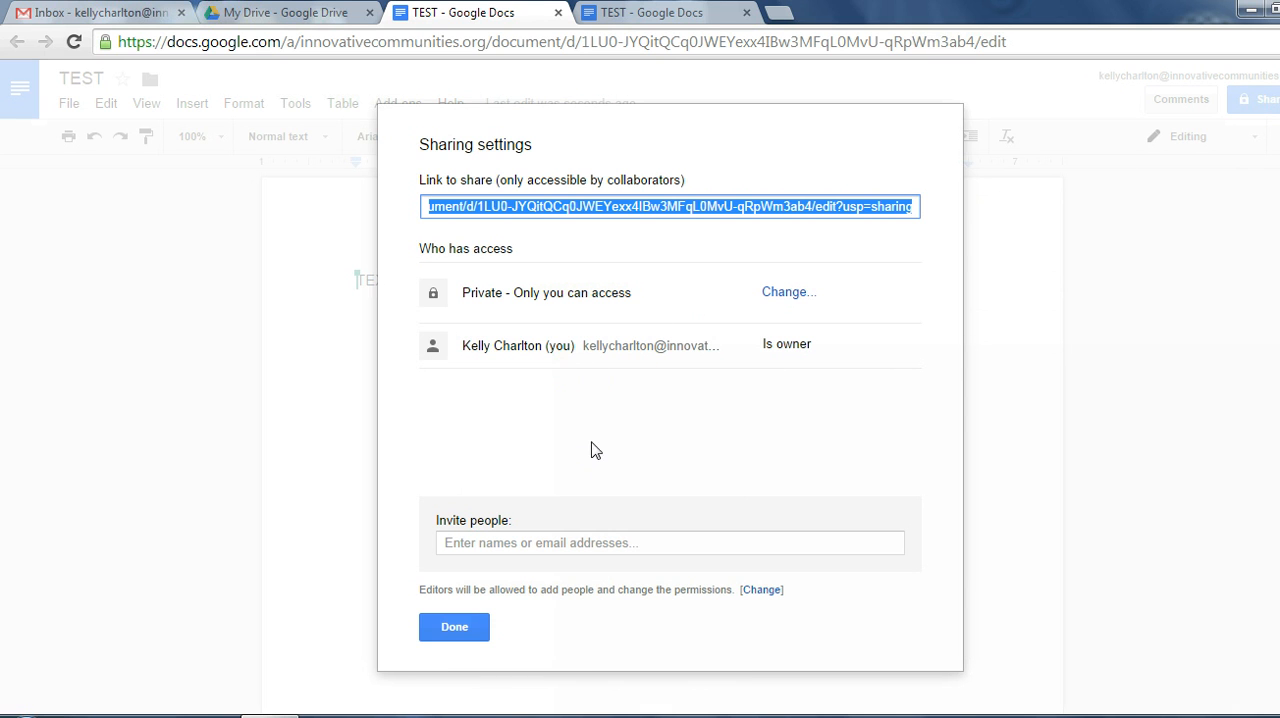
pyautogui.click(474, 534)
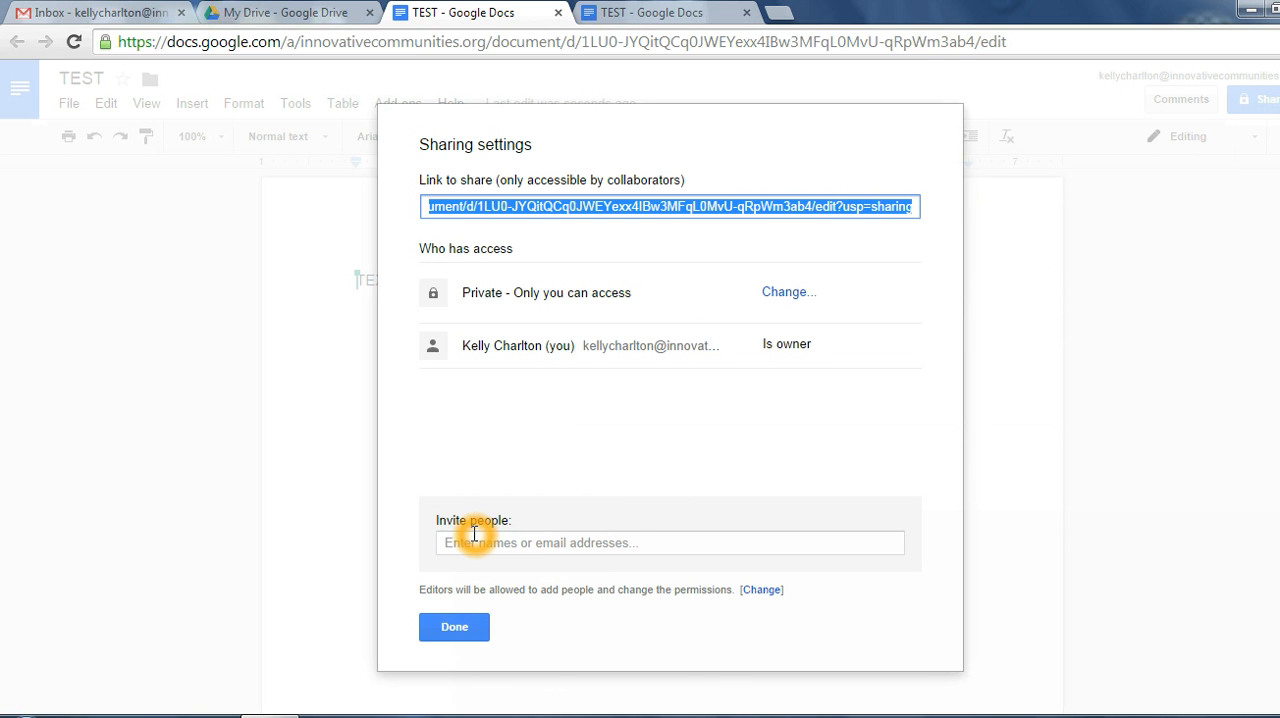
pyautogui.click(474, 534)
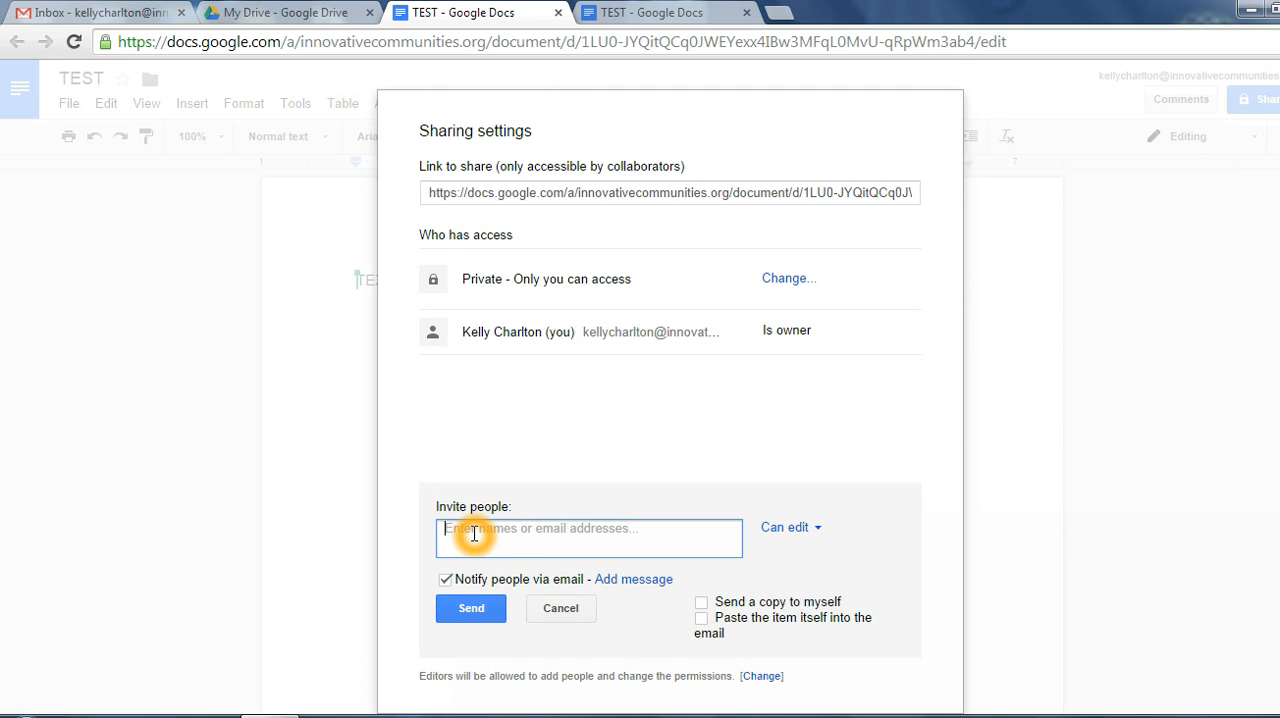
pyautogui.write('en')
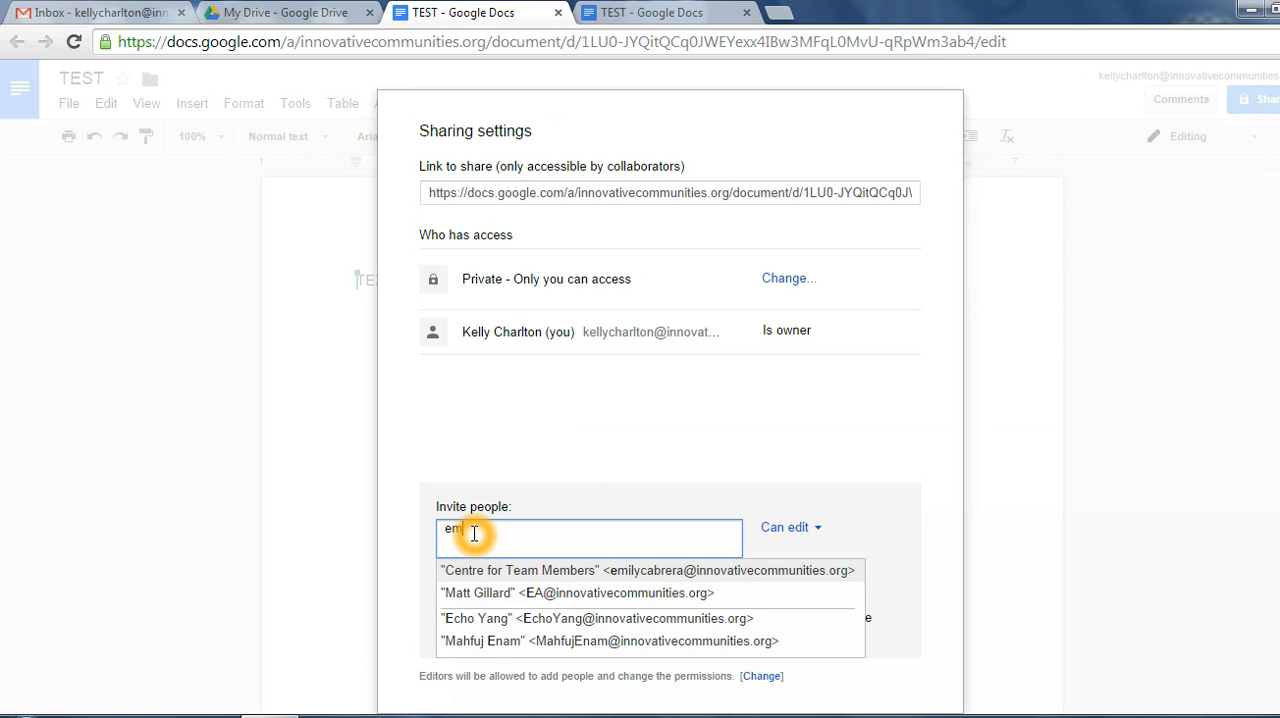
pyautogui.write('il')
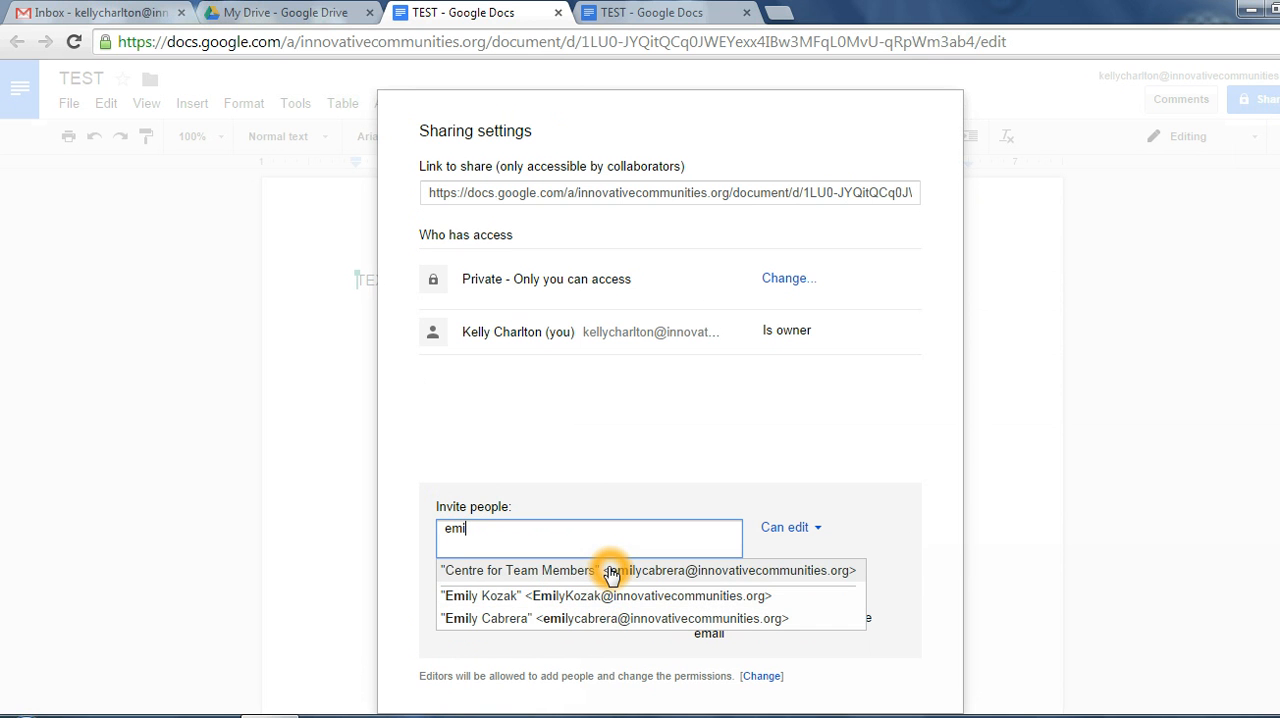
pyautogui.press('BackSpace')
pyautogui.press('BackSpace')
pyautogui.press('BackSpace')
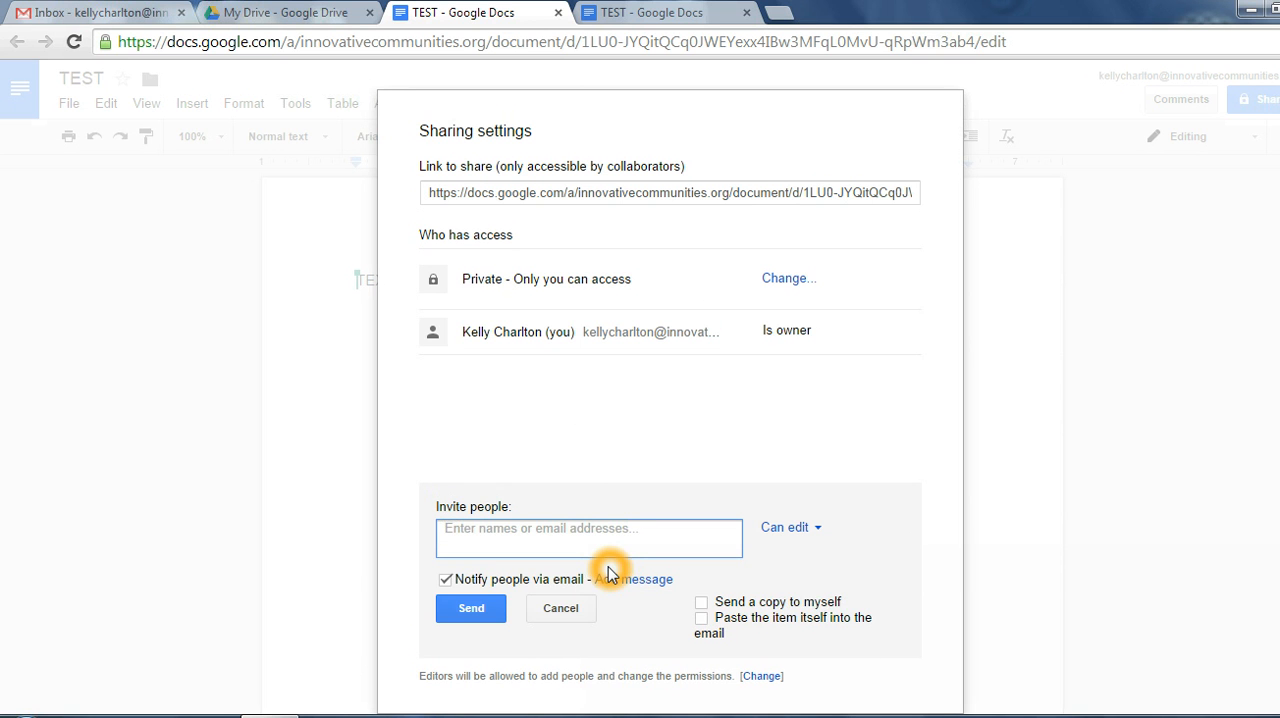
pyautogui.write('a')
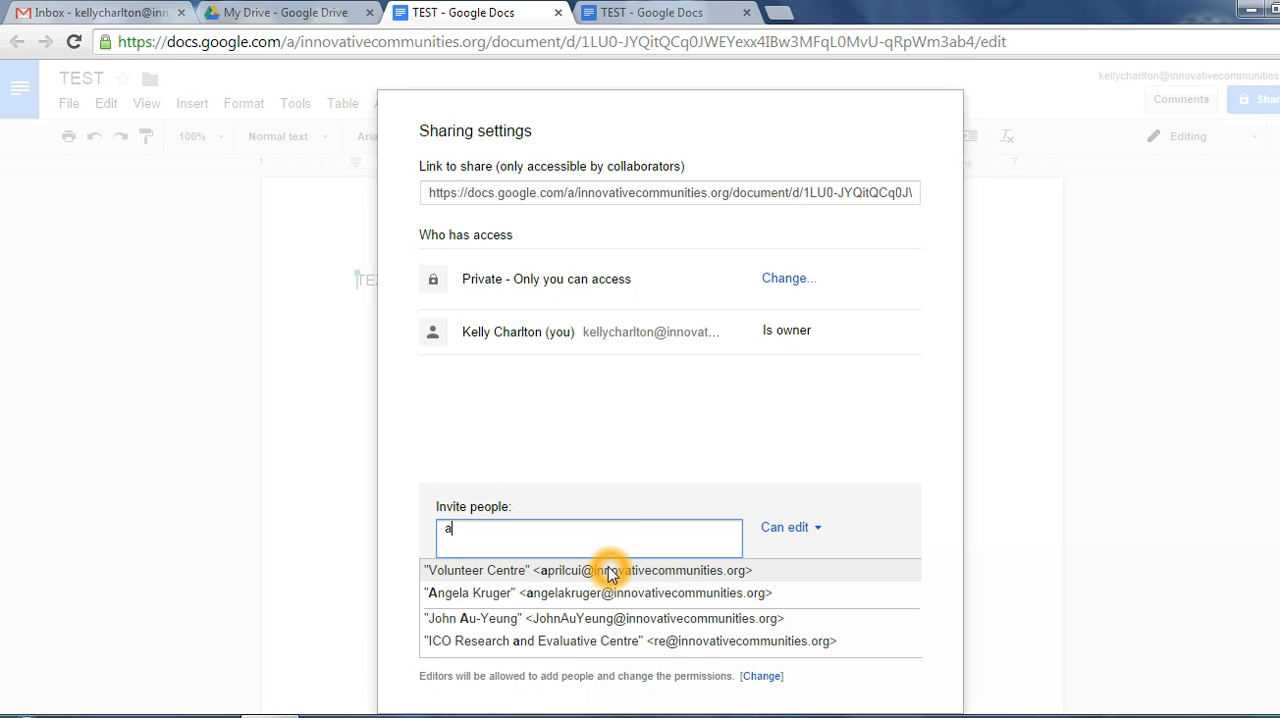
pyautogui.scroll(-1, 565, 615)
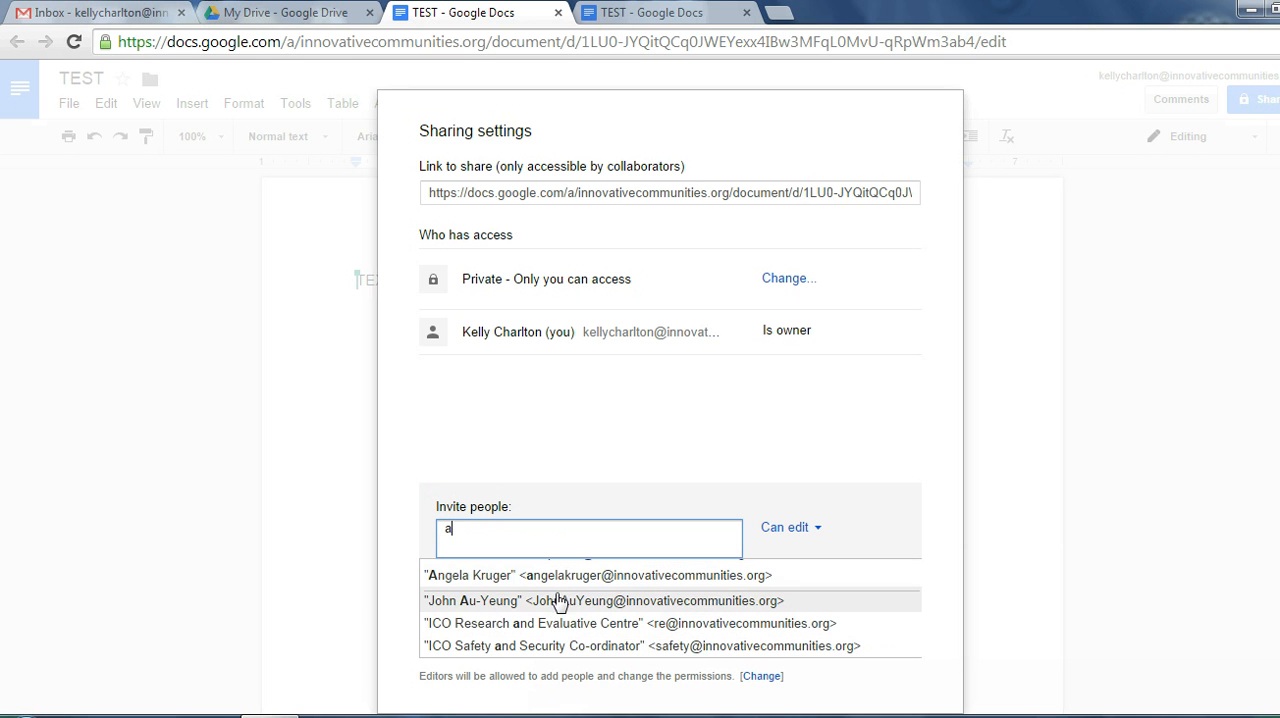
pyautogui.click(536, 549)
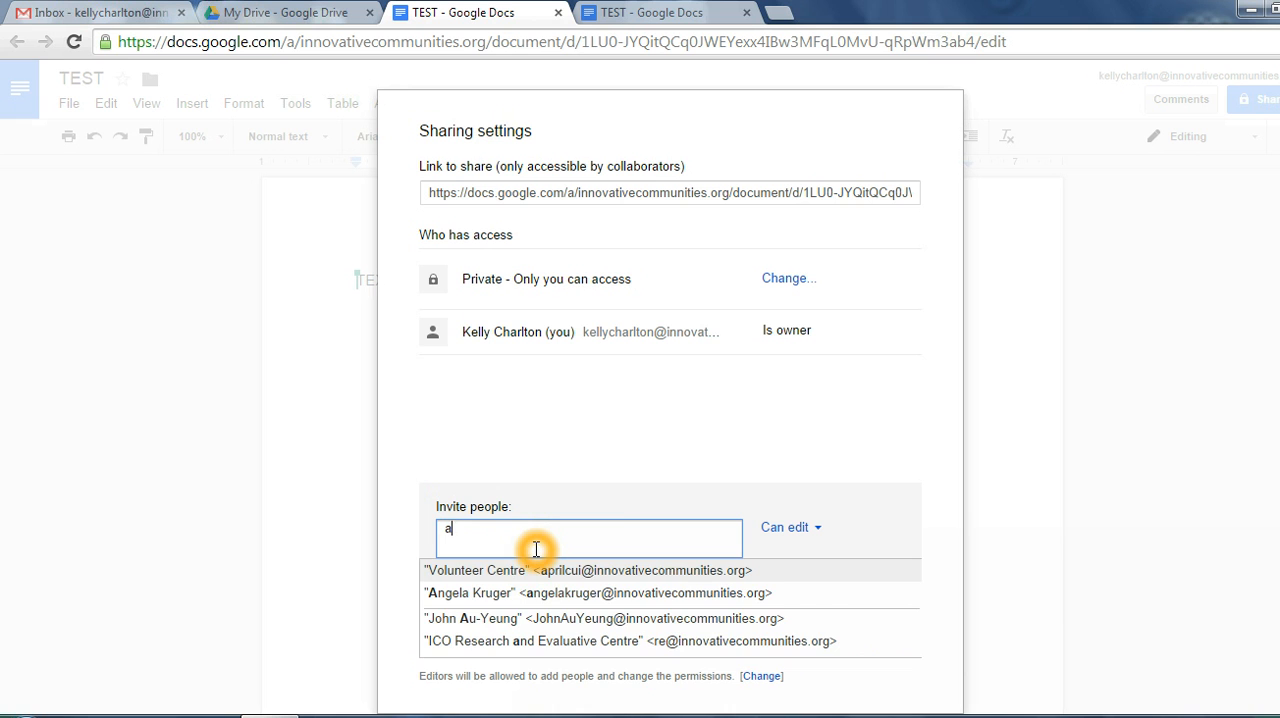
pyautogui.press('BackSpace')
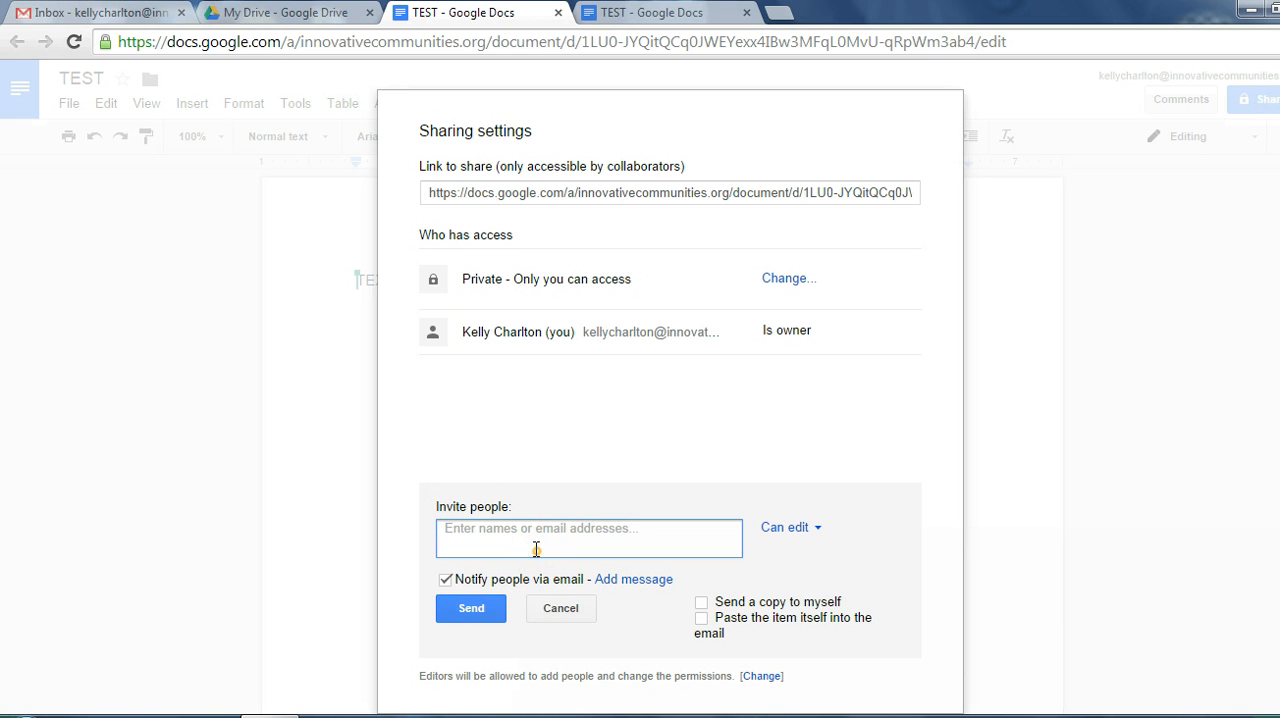
# Step: Invite your own organization e-mail address as an editor with e-mail notification, send the invitation and close the sharing settings
pyautogui.write('kell')
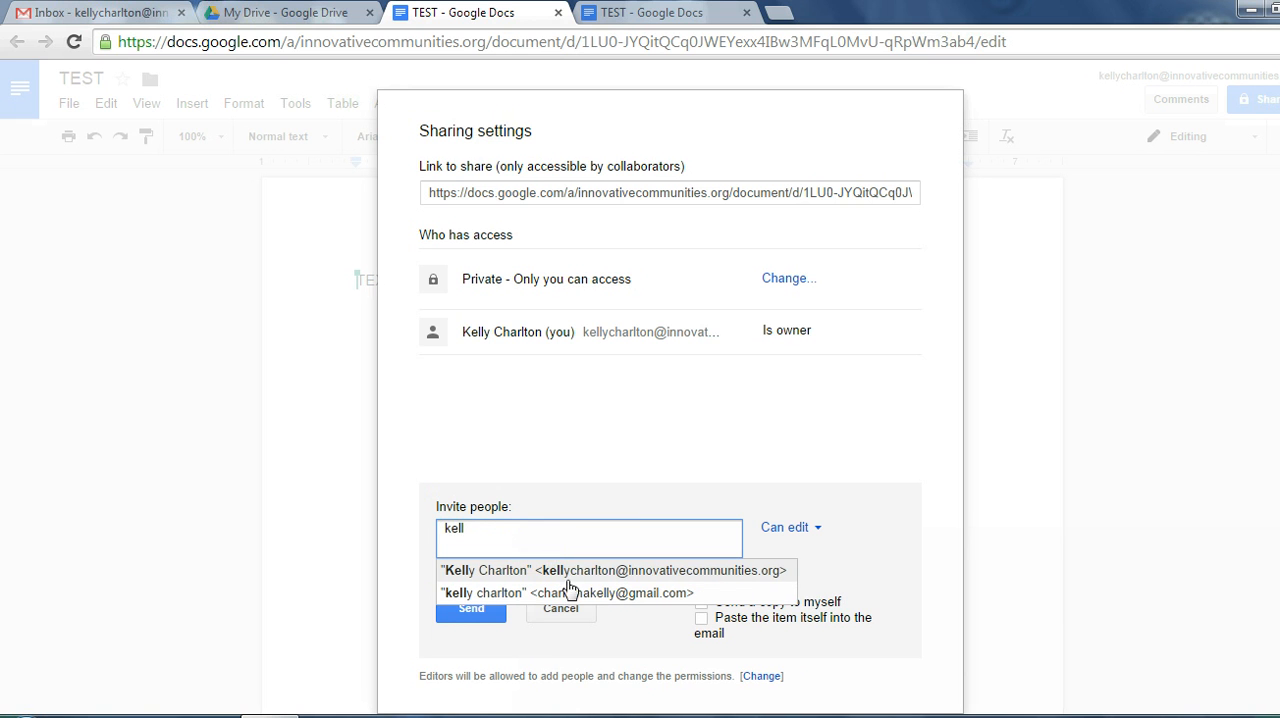
pyautogui.click(565, 570)
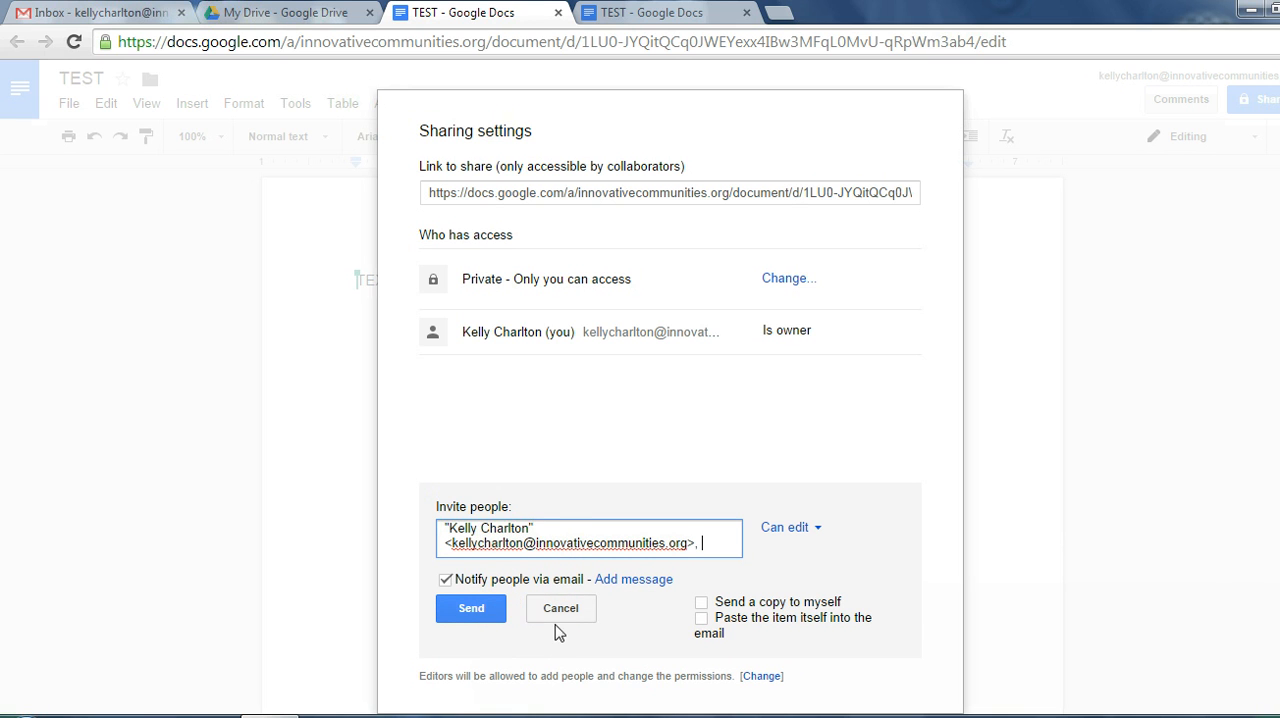
pyautogui.click(476, 610)
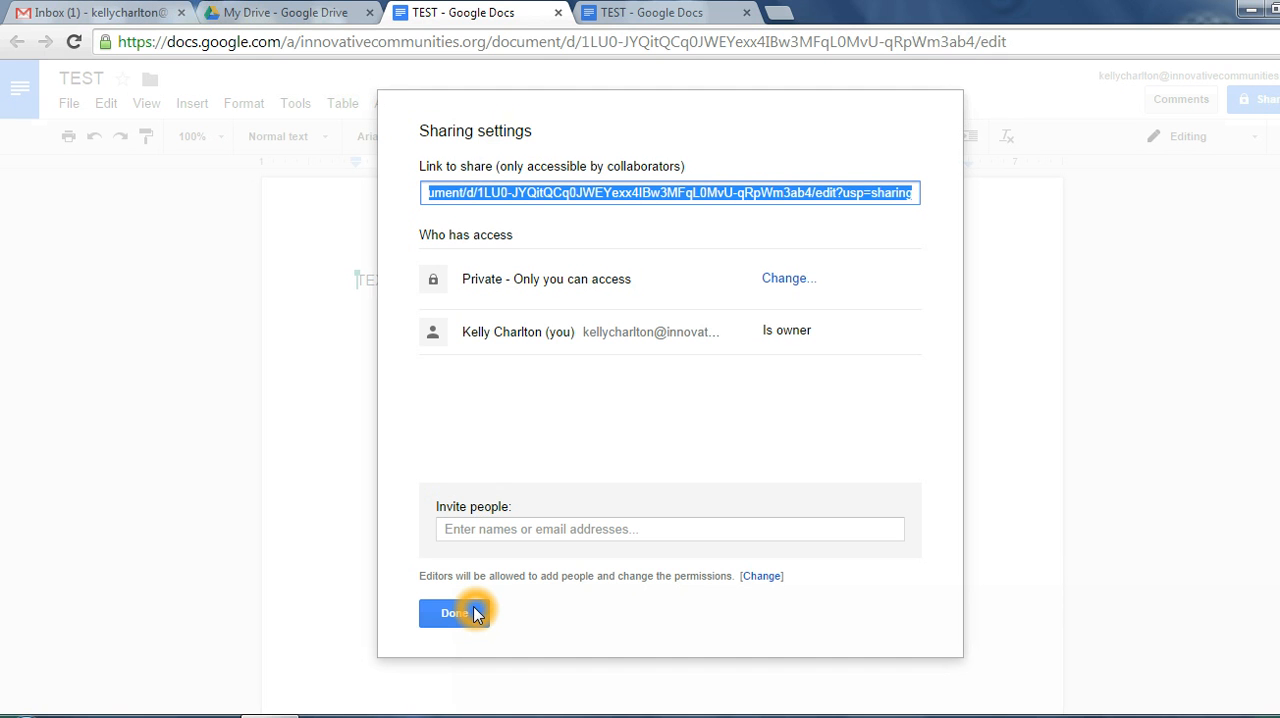
pyautogui.click(465, 614)
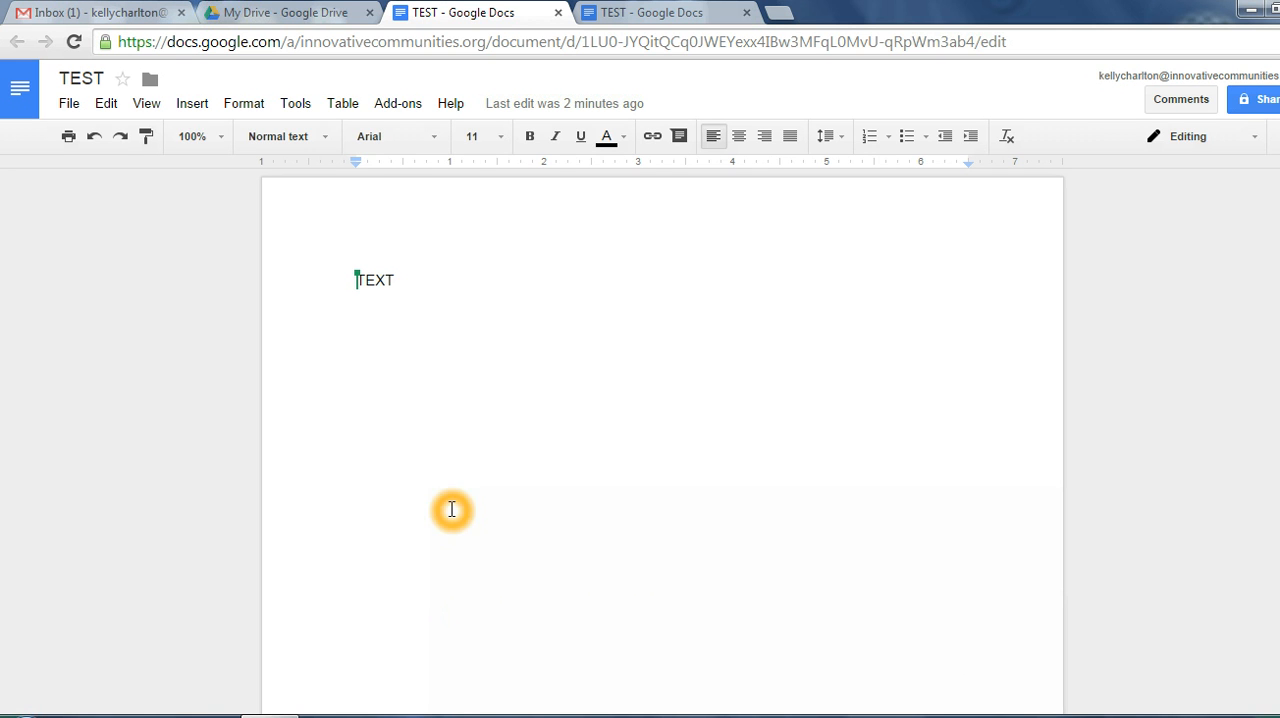
# Step: Switch to the Gmail inbox, open the TEST sharing notification and open the shared document from its link
pyautogui.click(126, 13)
pyautogui.click(266, 189)
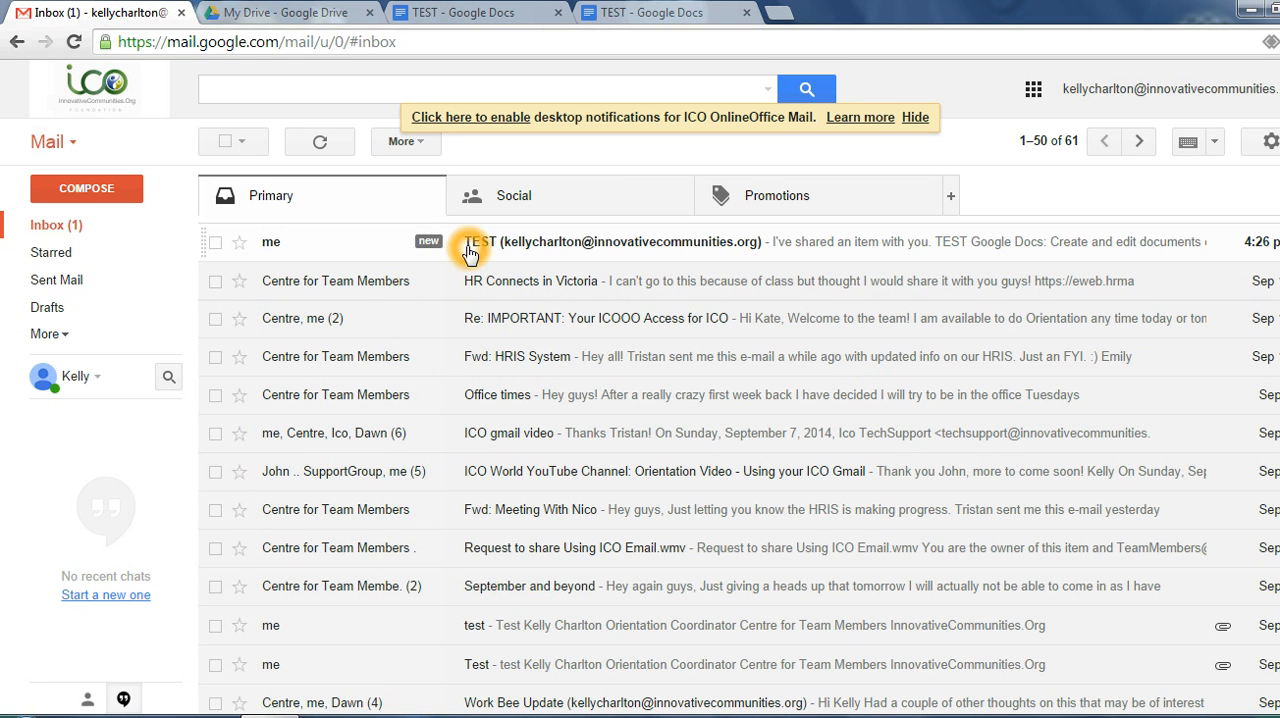
pyautogui.click(863, 245)
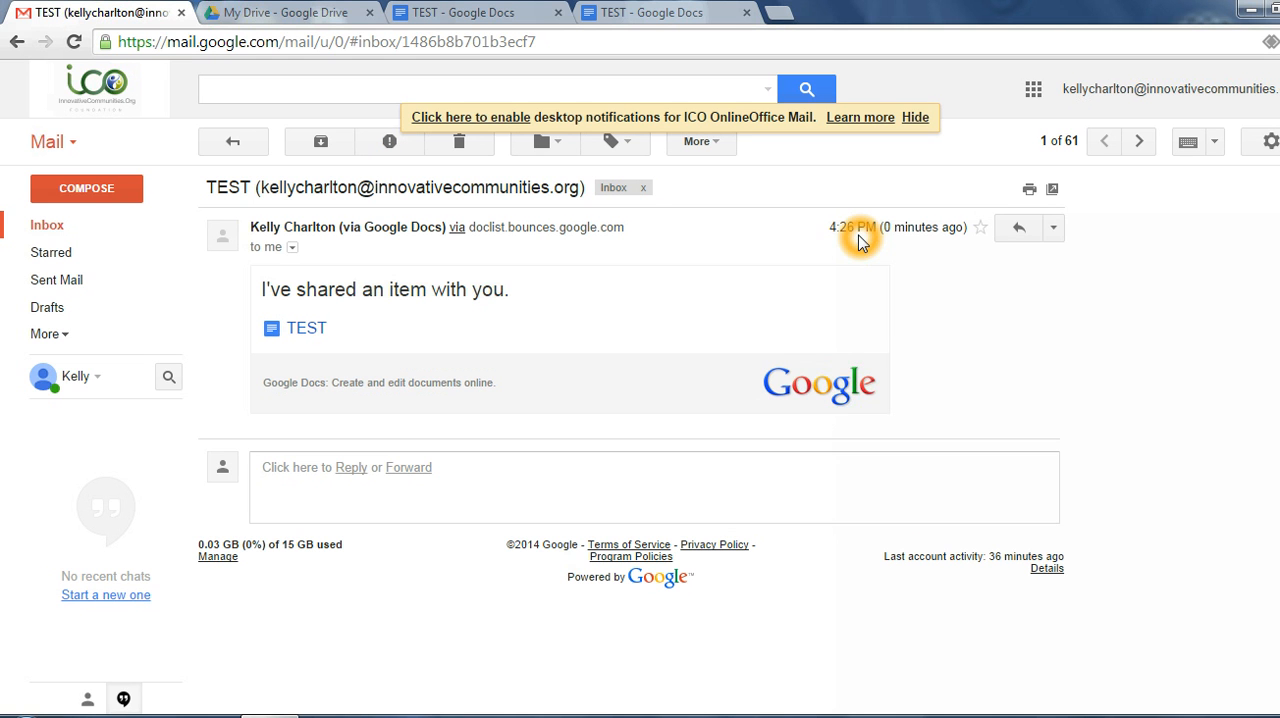
pyautogui.click(297, 331)
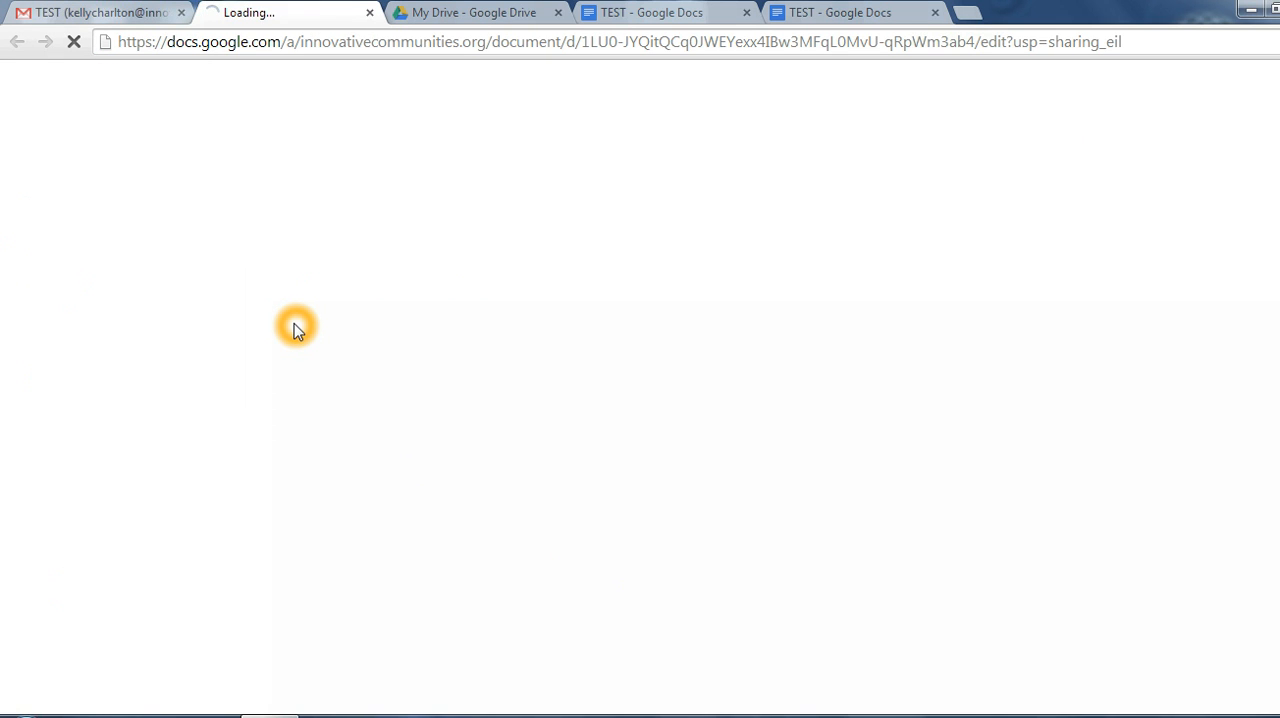